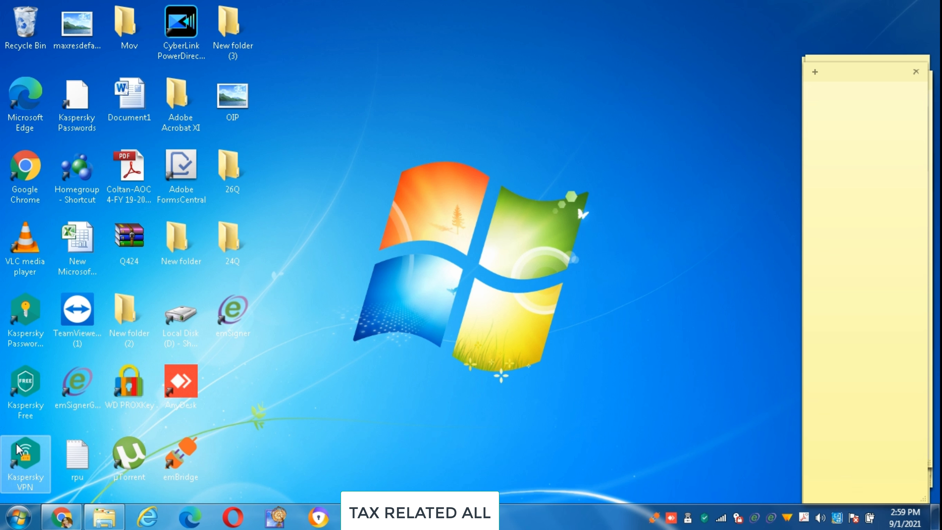
Search Bing for 'emudhra dsc application' and open eMudhra's Application Forms result.
left_click(56, 516)
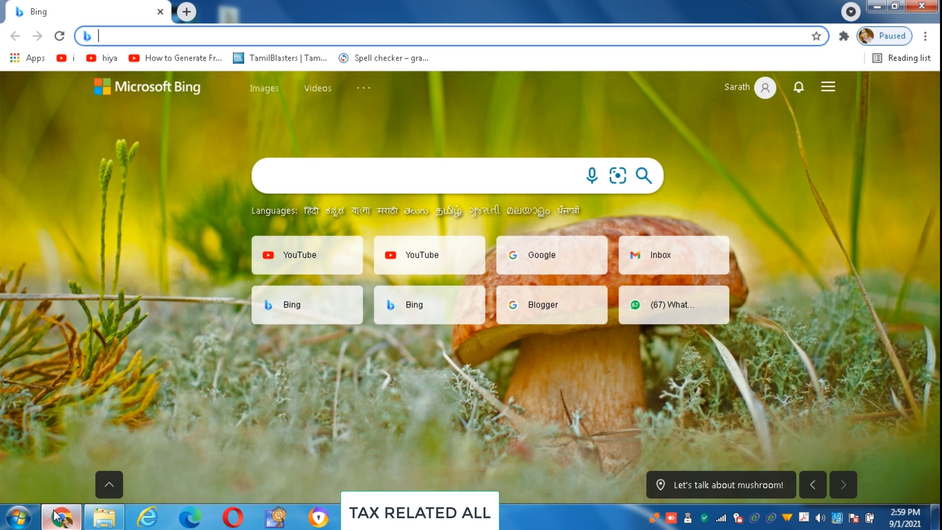
type("emudhra dsc a")
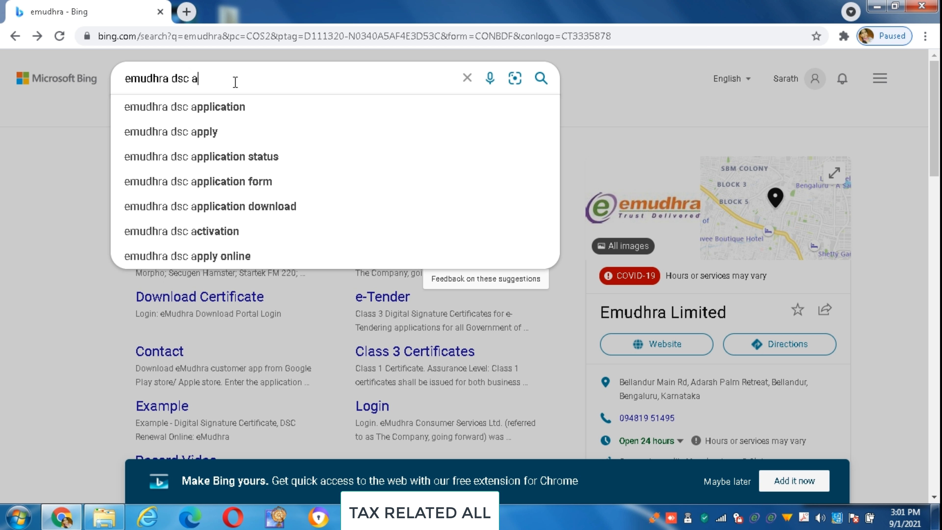
left_click(219, 118)
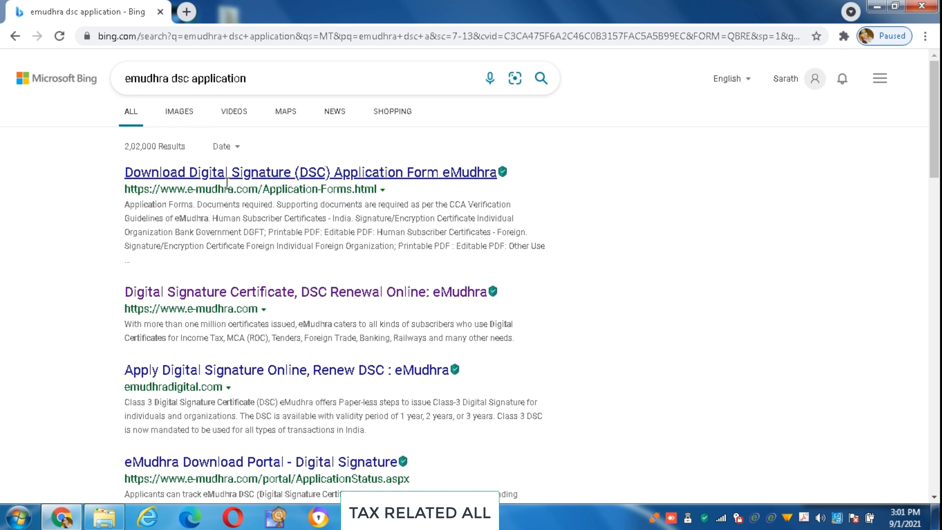
left_click(228, 173)
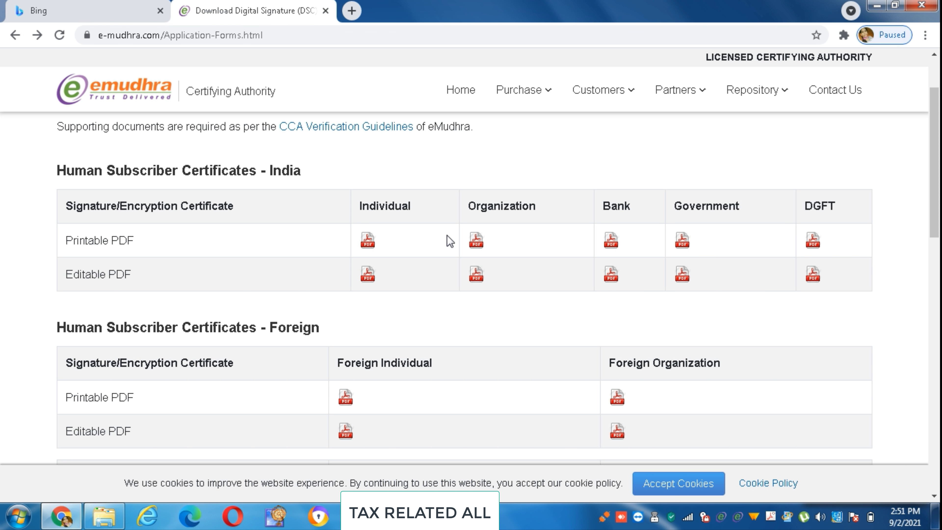
Go to Buy Certificate from eMudhra's Purchase menu to reach eMudhra Digital.
mouse_move(531, 89)
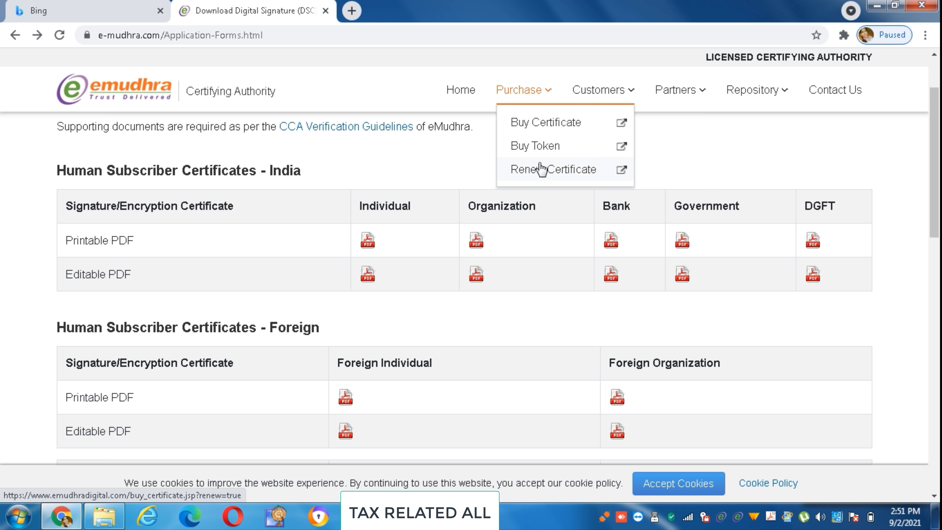
left_click(549, 136)
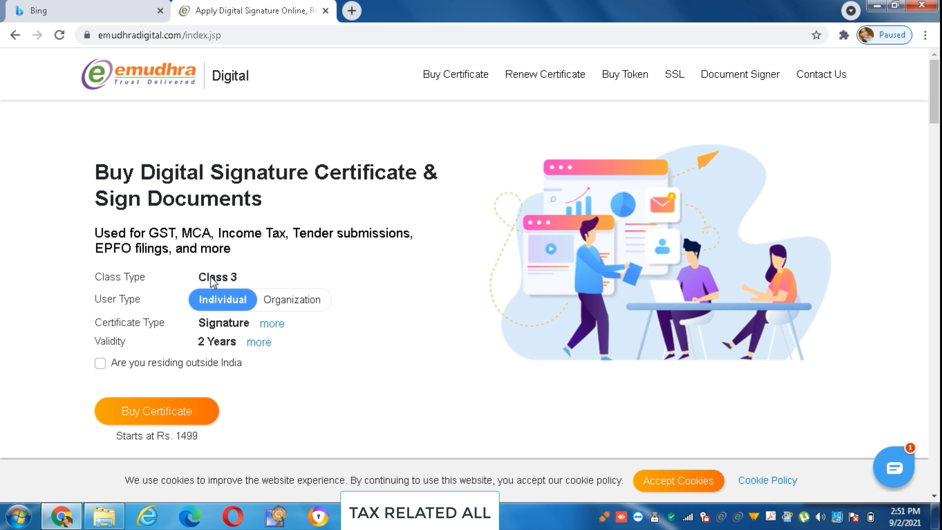
Choose Organization user type, Signature certificate type and 2 Years validity.
left_click(285, 304)
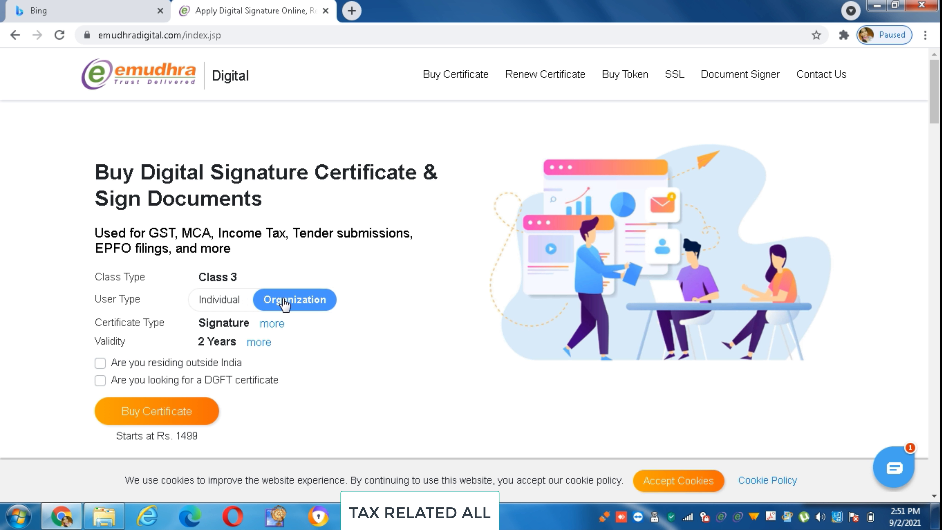
left_click(272, 324)
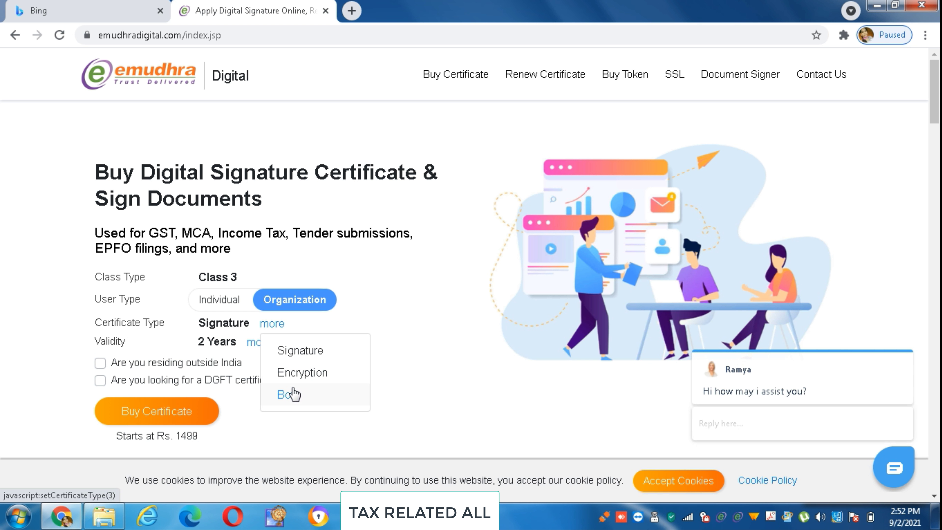
left_click(296, 351)
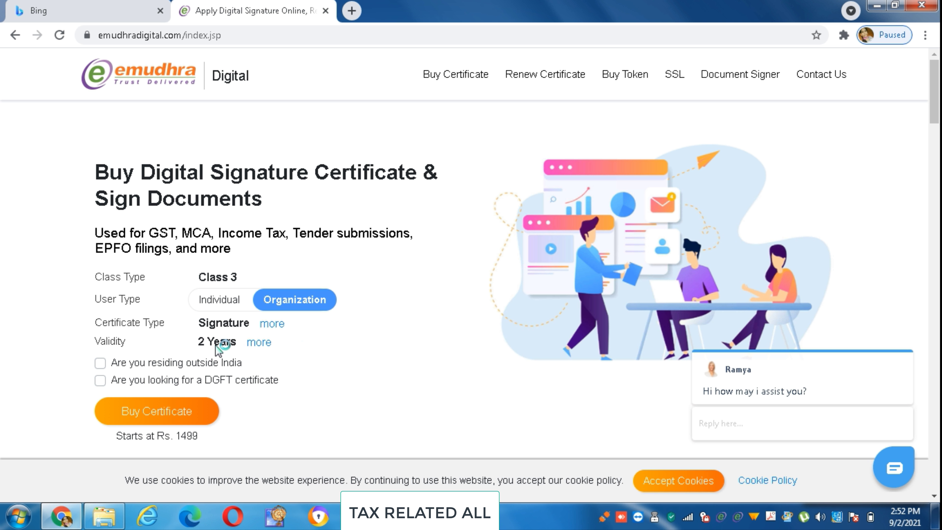
left_click(263, 349)
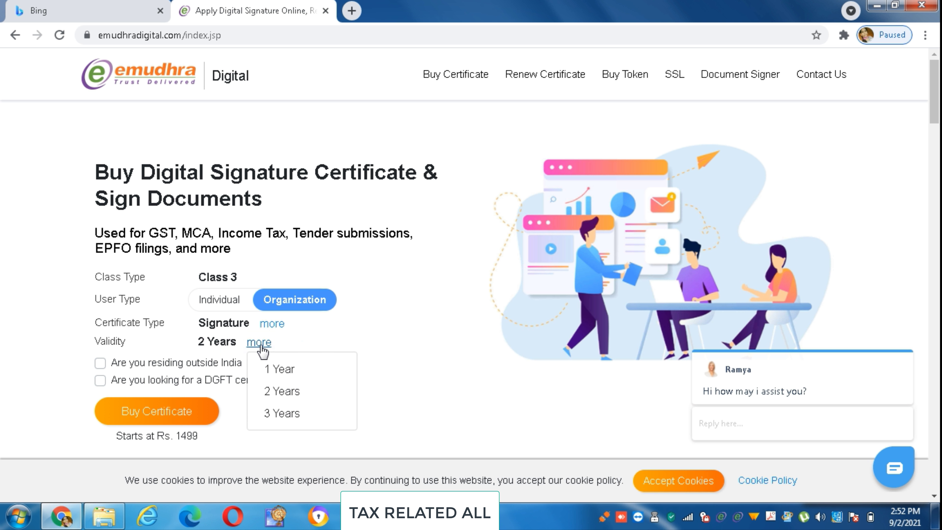
left_click(285, 398)
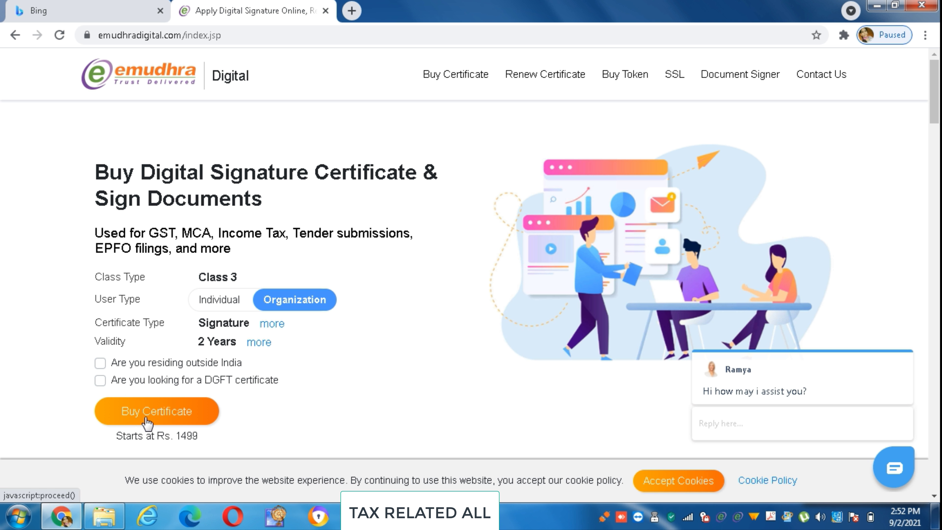
Leave 'residing outside India' unchecked to keep rupee pricing, then proceed to checkout.
left_click(101, 364)
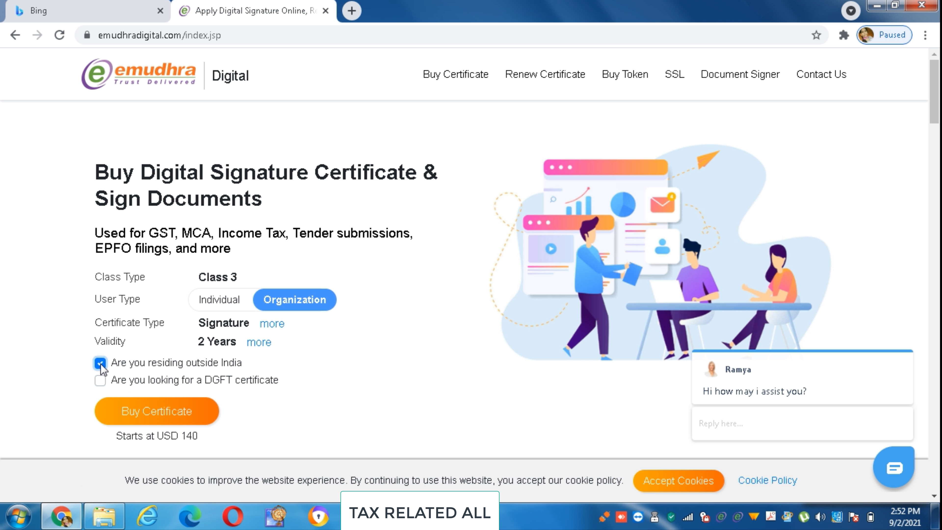
left_click(100, 363)
left_click(100, 363)
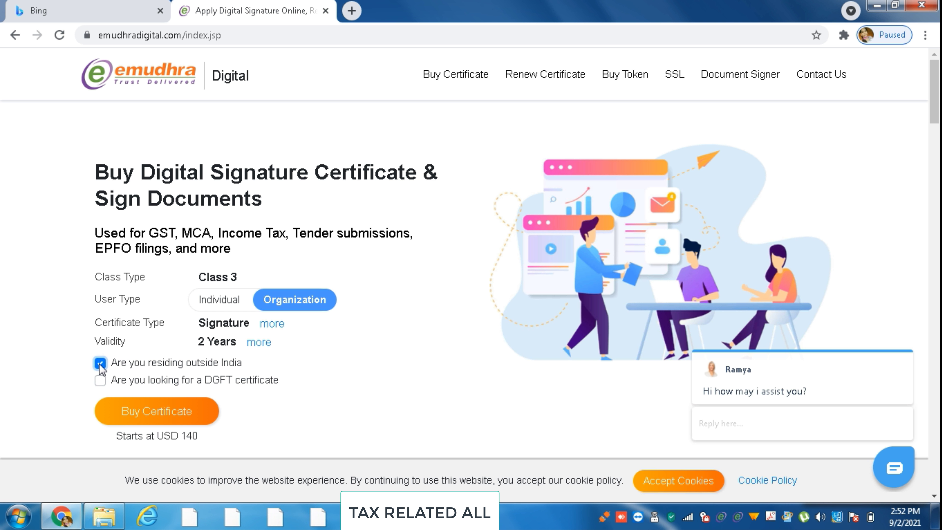
left_click(100, 363)
left_click(100, 363)
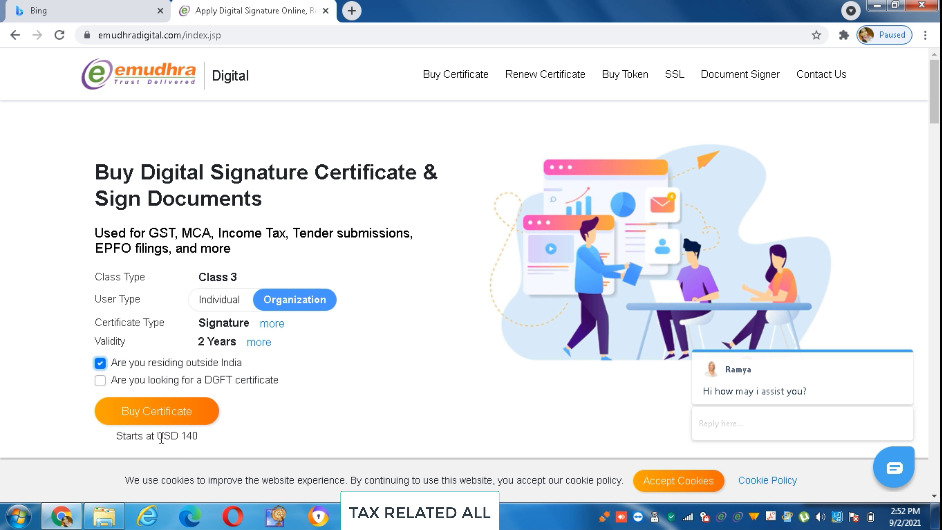
left_click(101, 364)
left_click(130, 421)
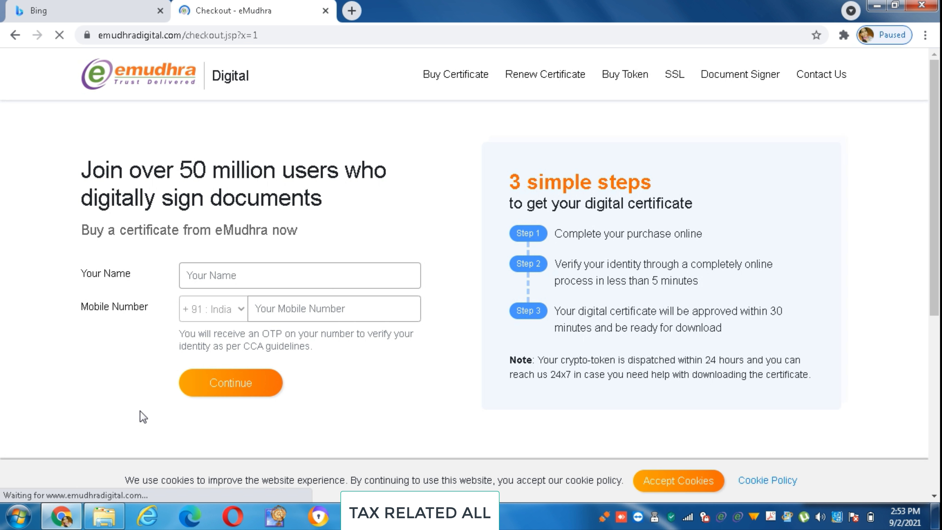
Enter the applicant's name and mobile number and submit them to request an OTP.
left_click(199, 274)
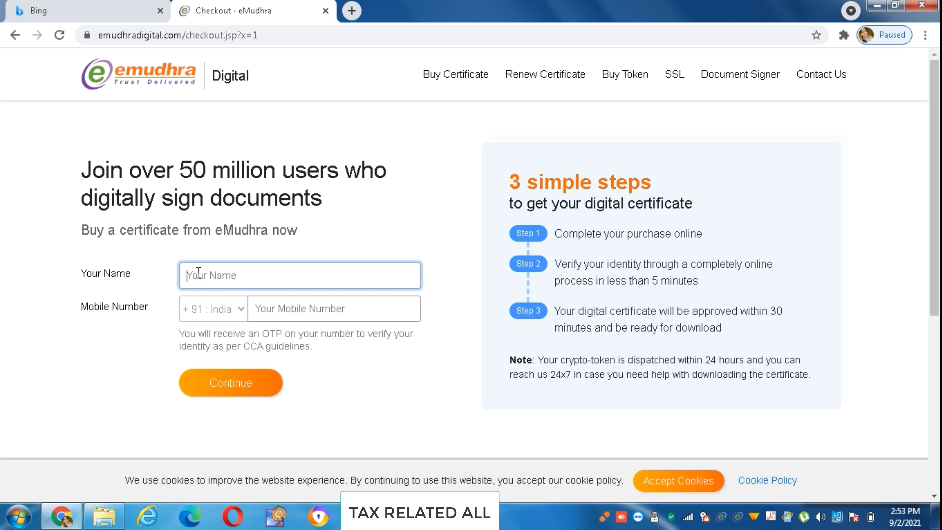
left_click(199, 273)
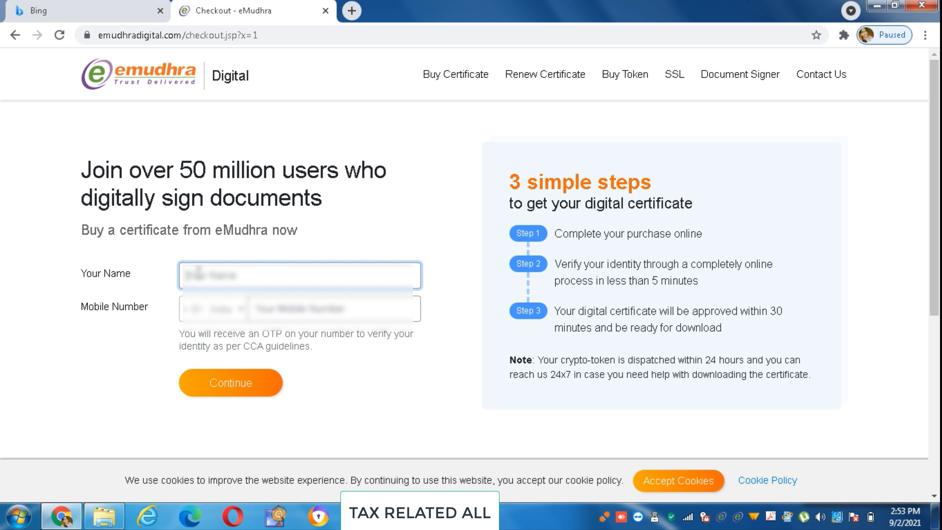
type("ad")
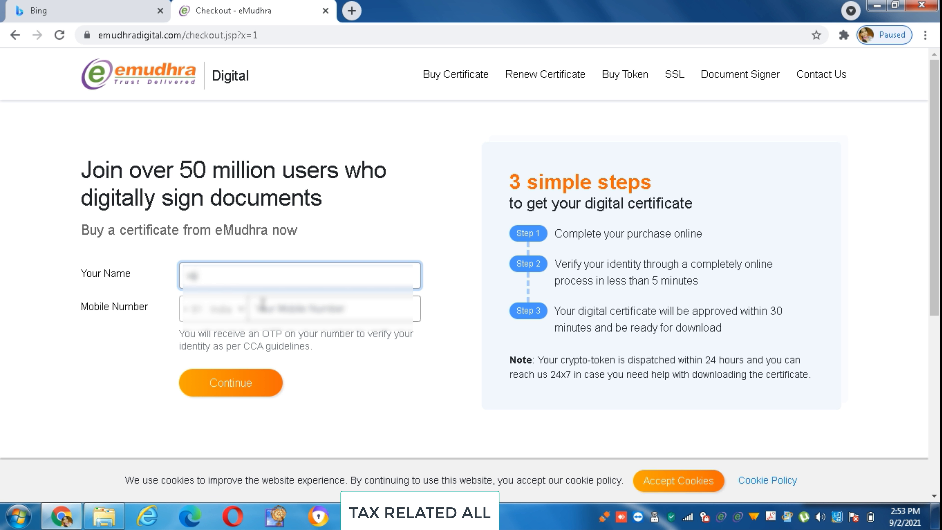
left_click(262, 304)
type("9")
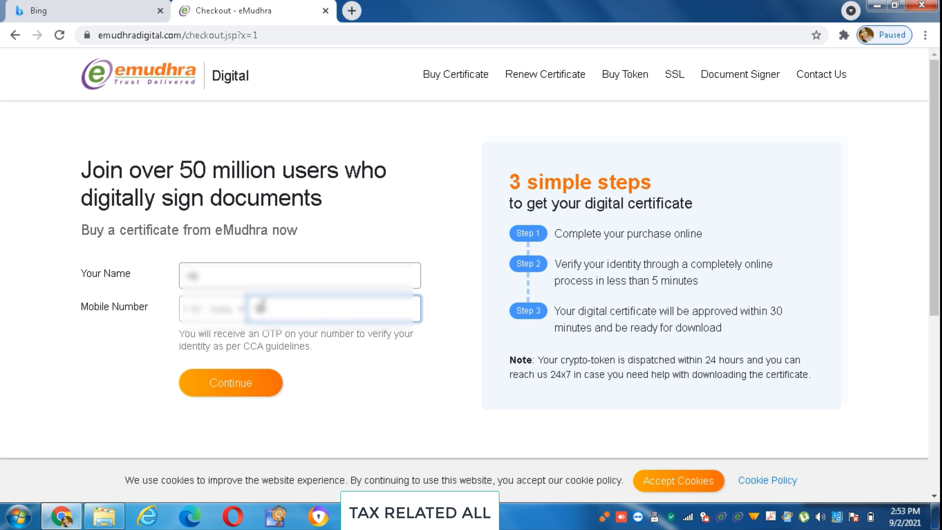
type("876543210")
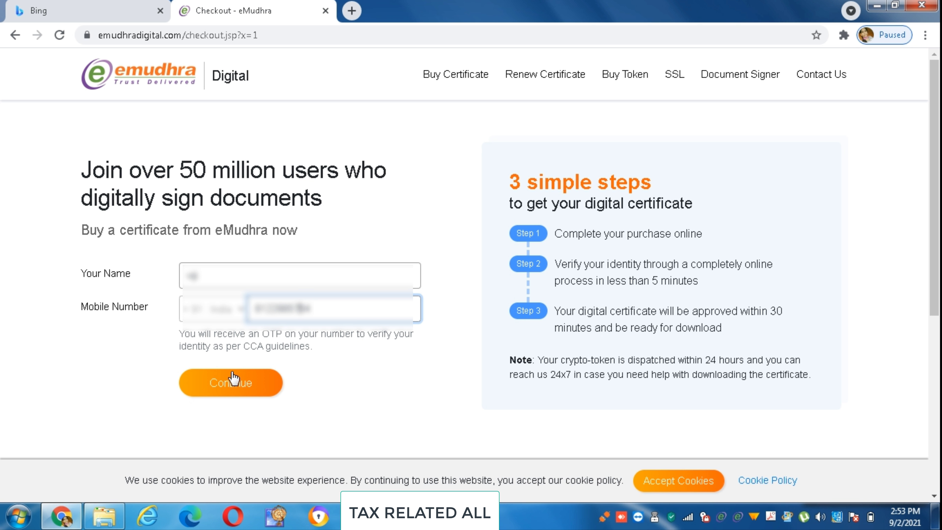
left_click(225, 392)
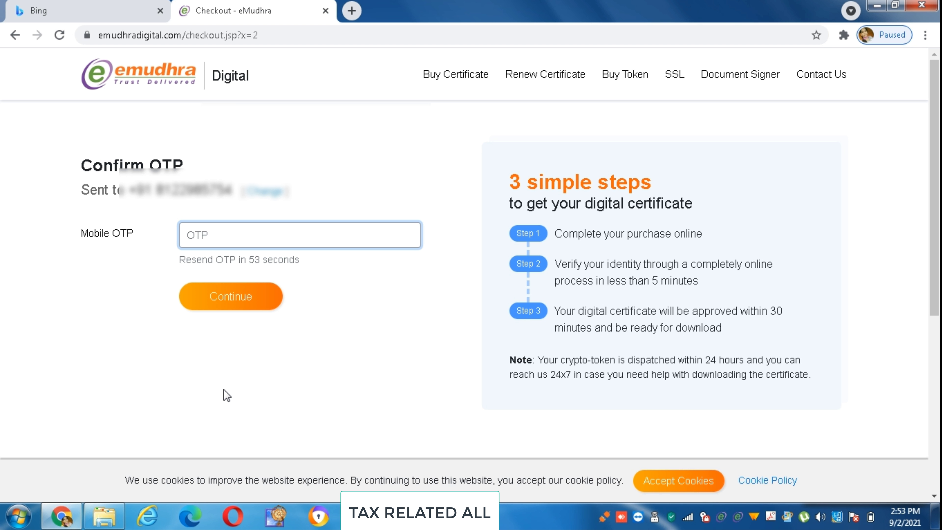
Verify the mobile OTP to reach the ₹2449 billing details, then open a new tab.
type("••••••")
left_click(231, 303)
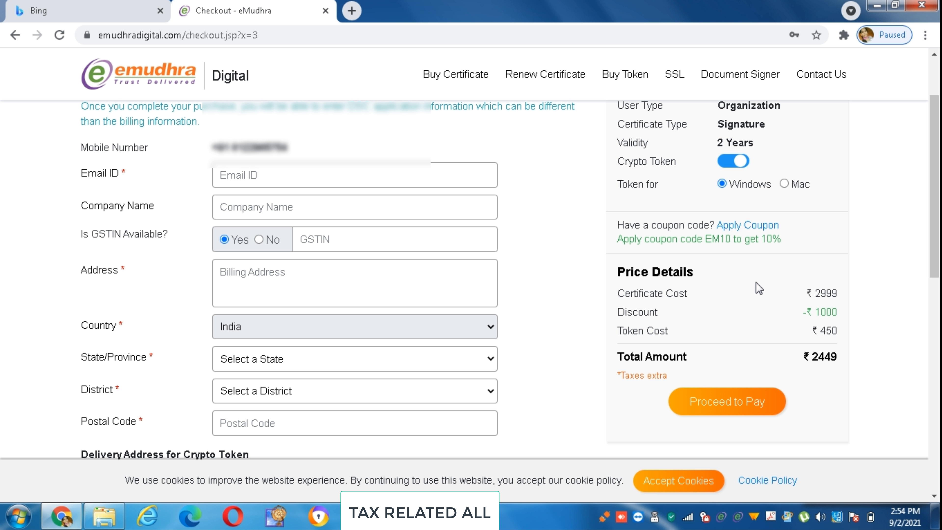
left_click(356, 6)
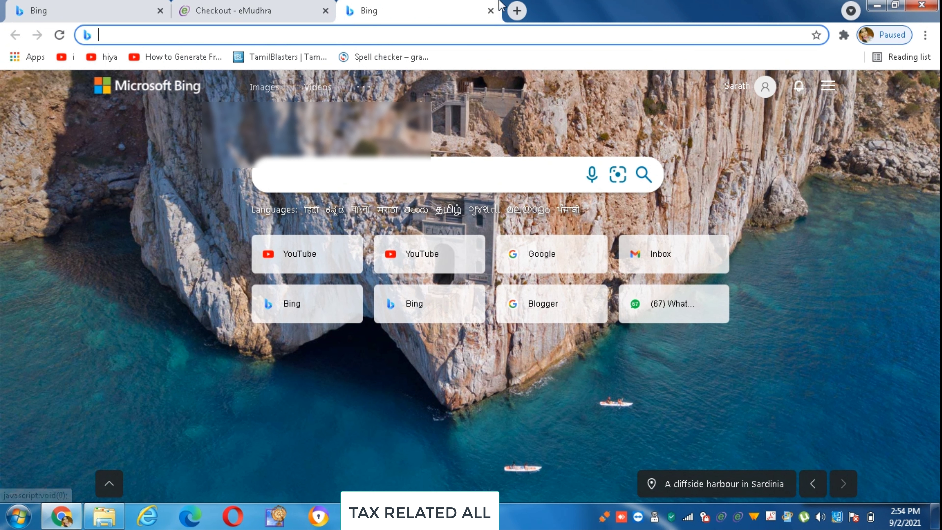
Open the Gmail inbox and the e-mail containing eMudhra's Organization Application Link.
left_click(220, 5)
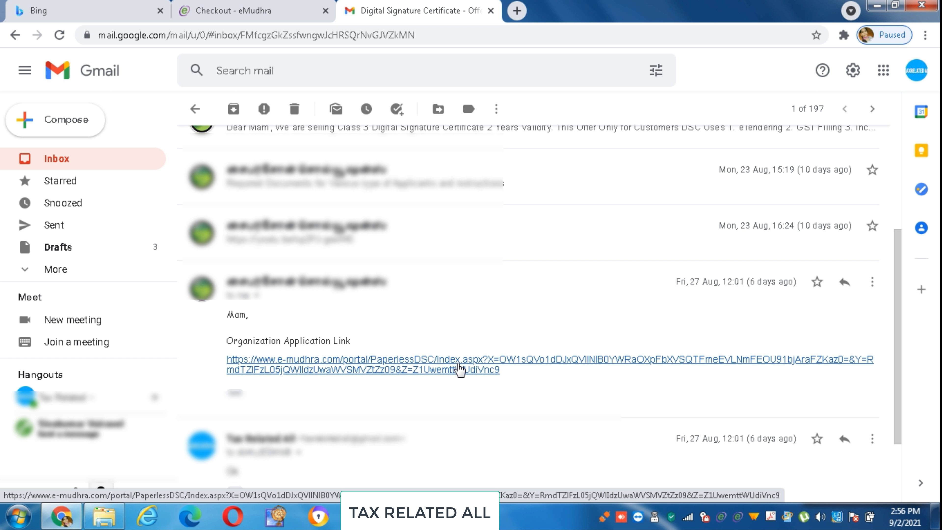
Follow the Organization Application Link to eMudhra's Paperless DSC Issuance page.
left_click(460, 369)
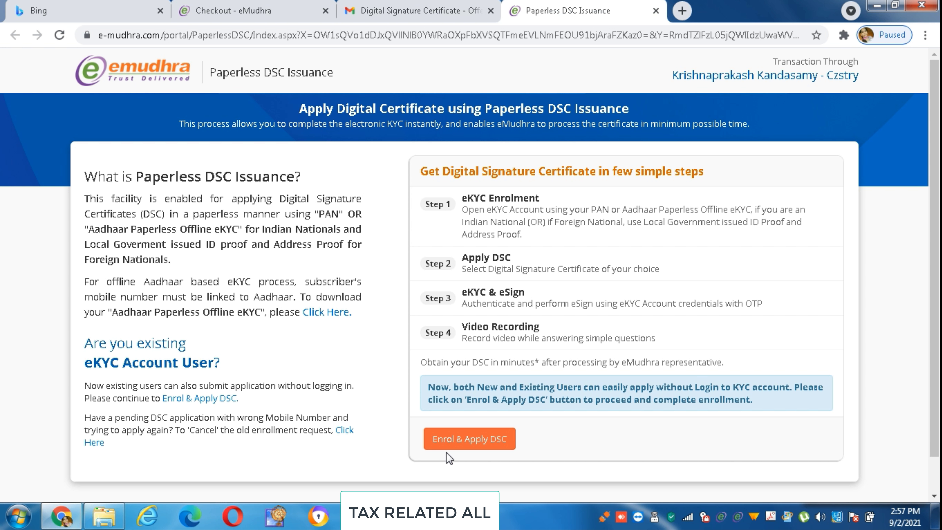
Start DSC enrolment with Company as the organization type.
left_click(458, 444)
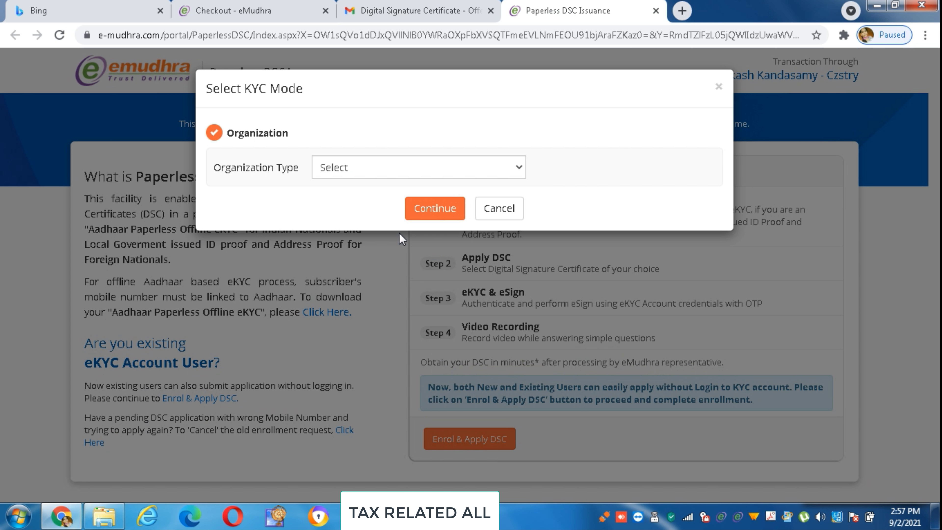
left_click(519, 170)
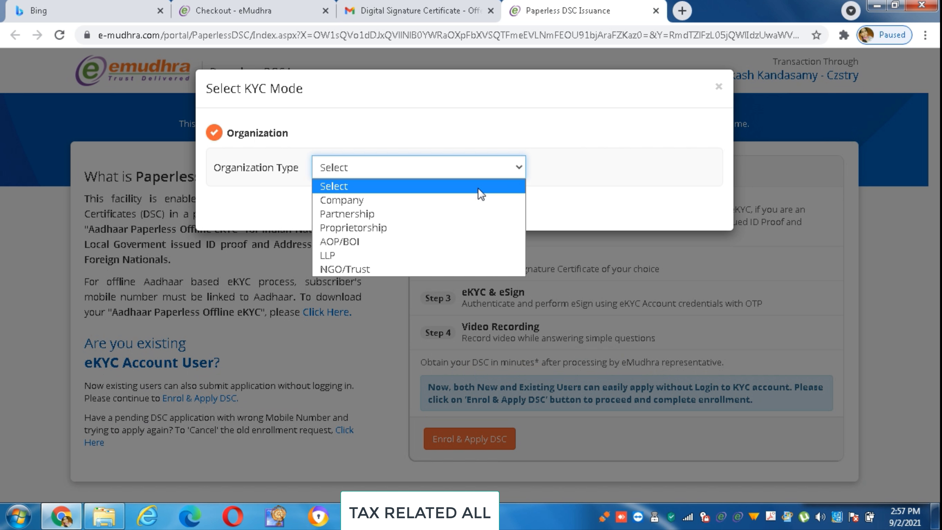
left_click(468, 201)
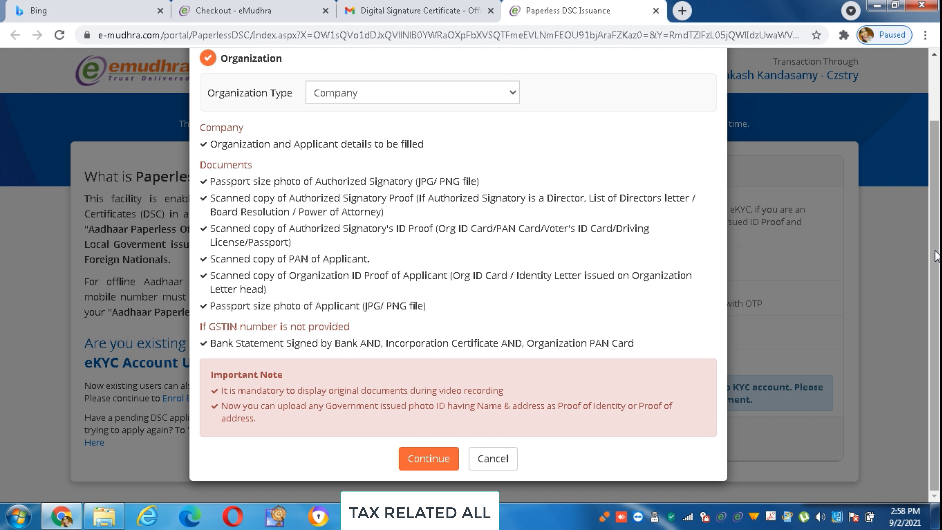
left_click(433, 470)
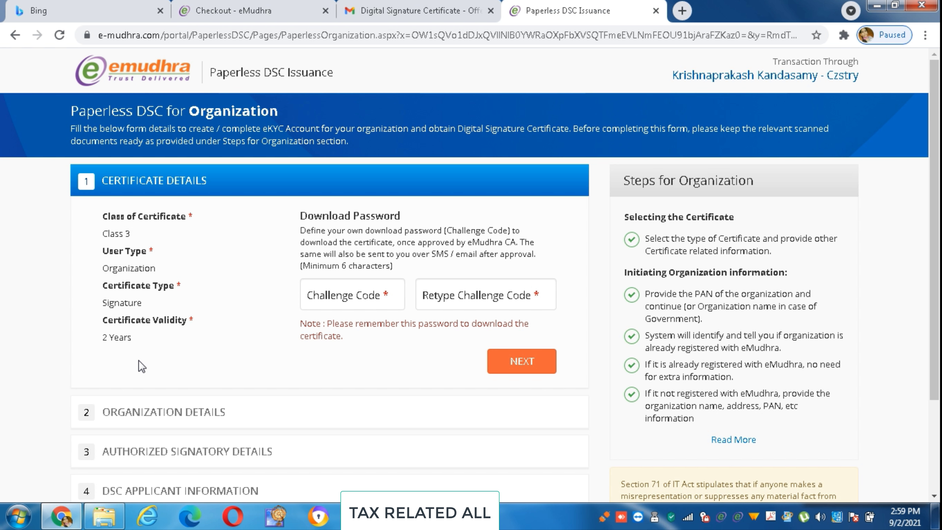
Enter the certificate download challenge code and move to its retype field.
left_click(328, 286)
type("****")
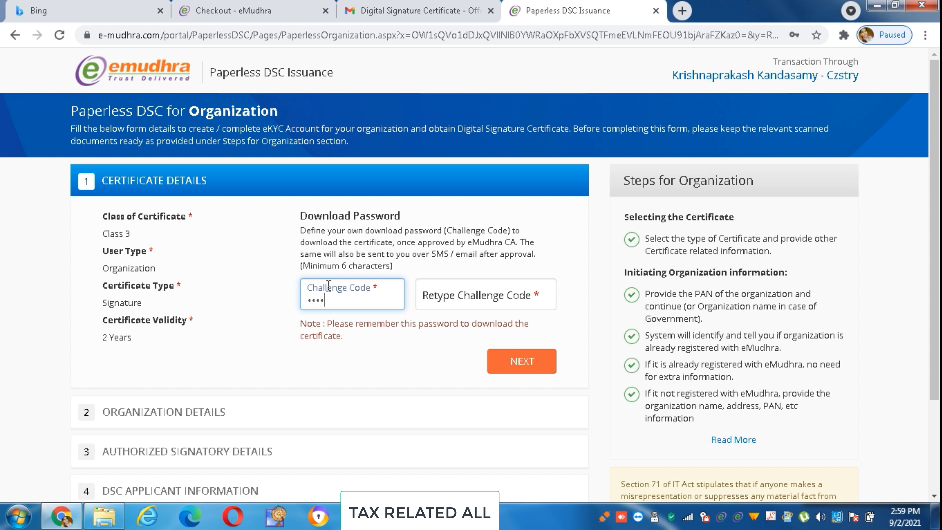
type("**")
key("Tab")
type("******")
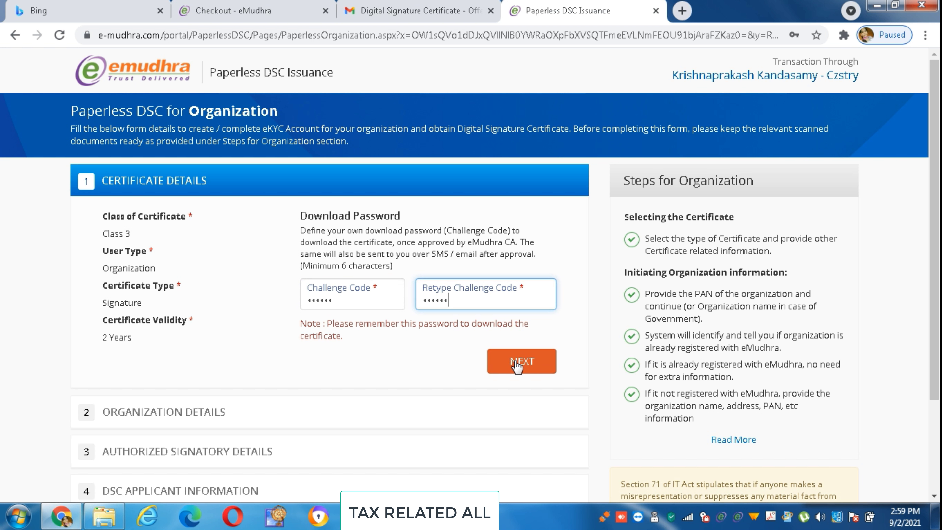
Confirm the Class 3 Signature, 2-year certificate details and enter the organization's PAN.
left_click(517, 363)
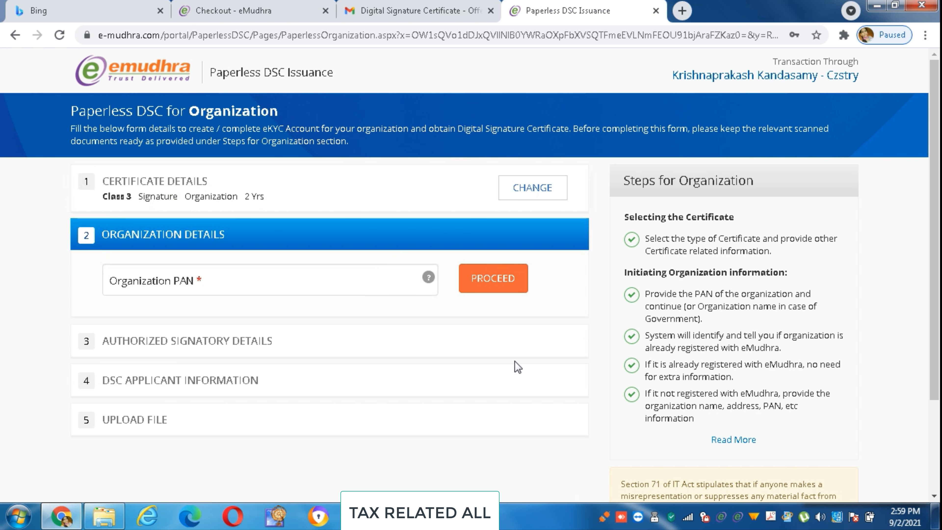
left_click(365, 284)
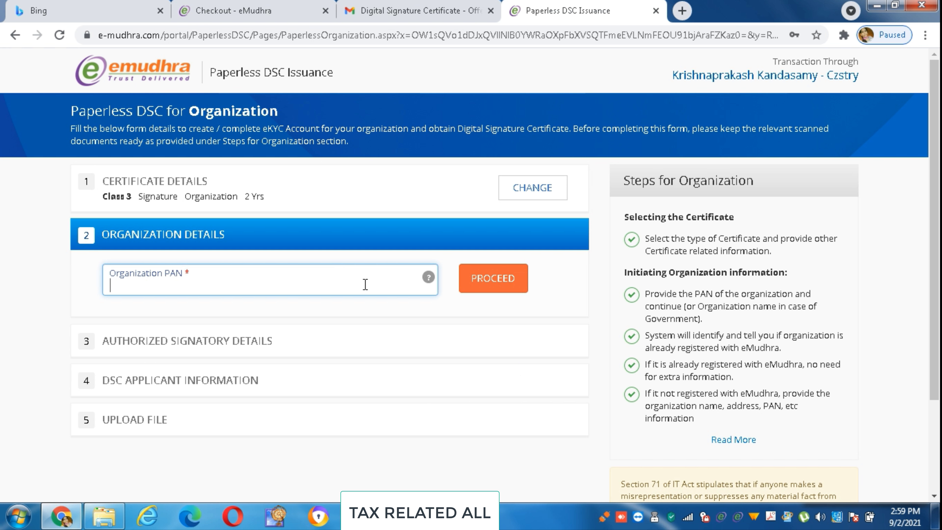
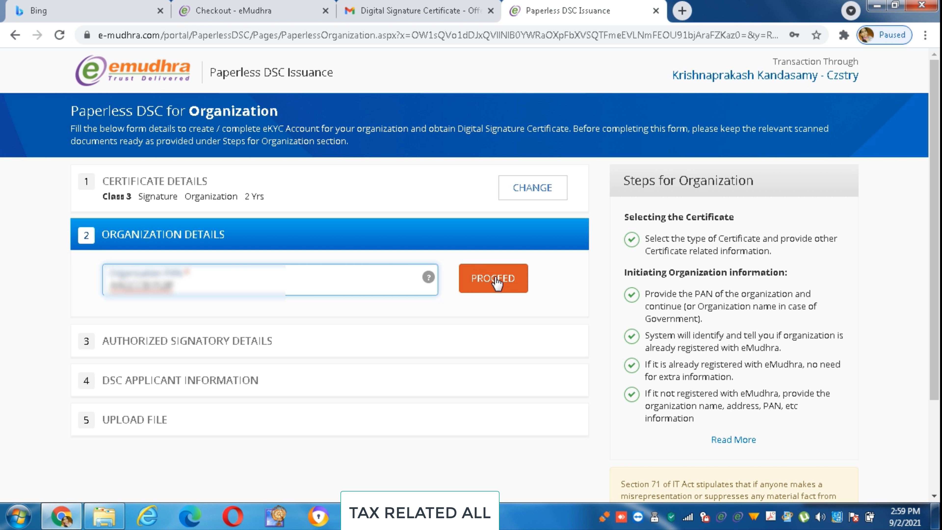
Check the PAN, then enter legal name 'CONSULTANCY PRIVATE LIMITED', the GSTIN, and paste the CIN.
left_click(497, 280)
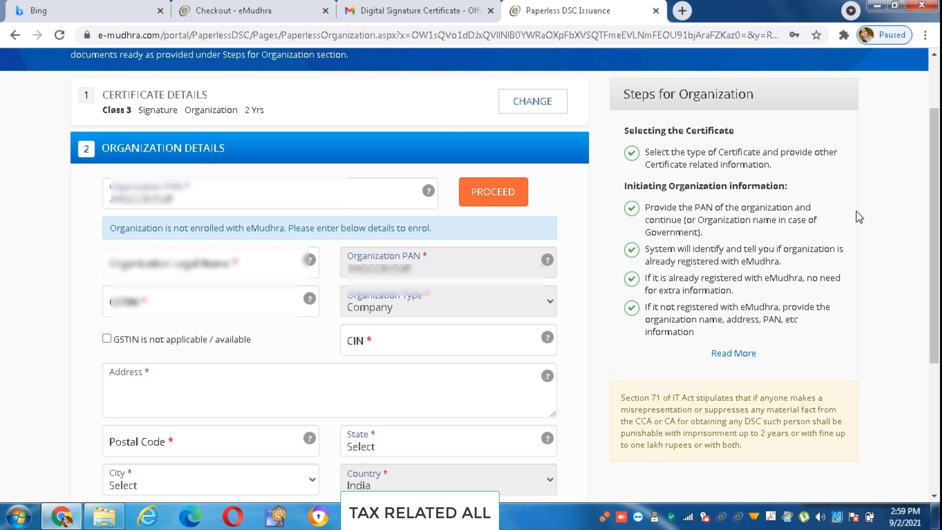
left_click(222, 257)
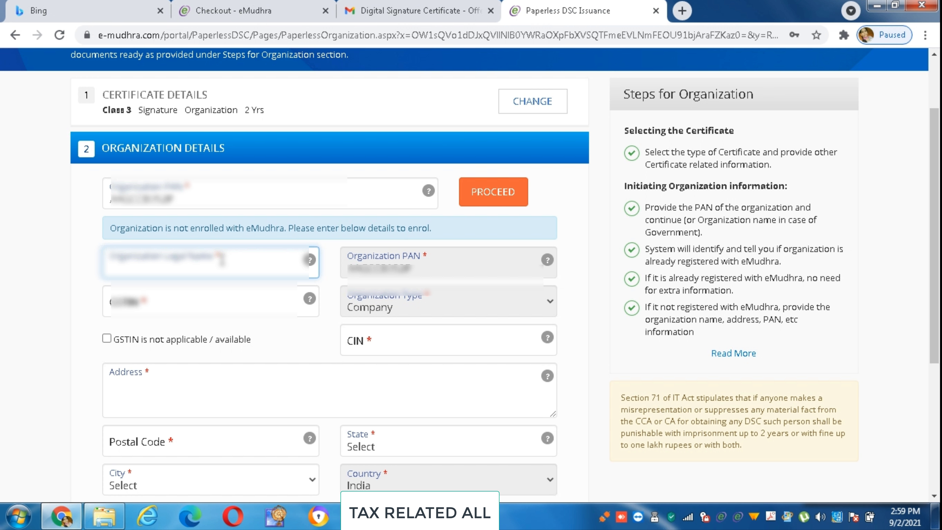
type("CONSULTANCY PRIVATE LIMITED")
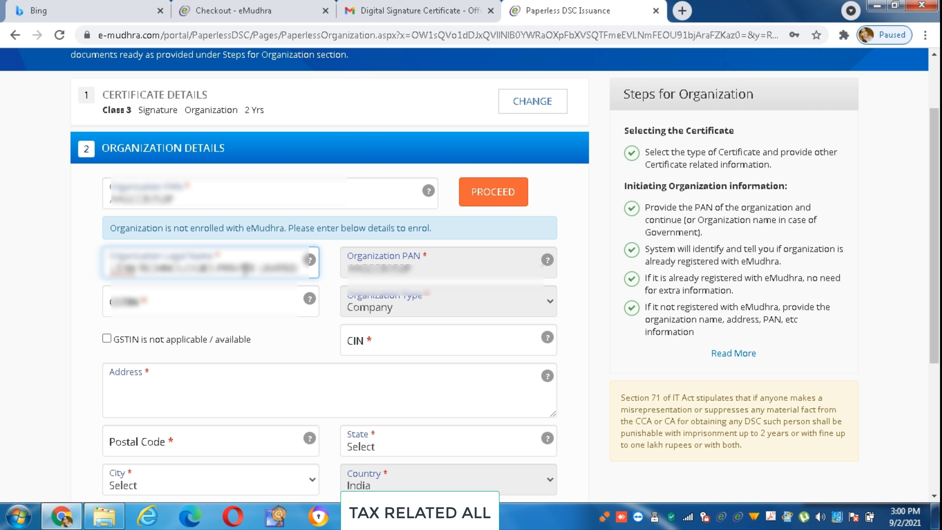
left_click(212, 310)
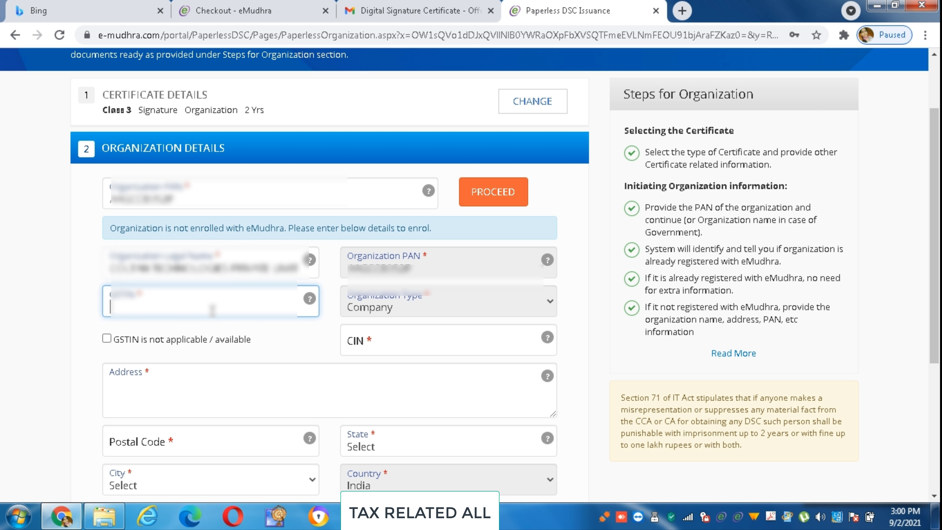
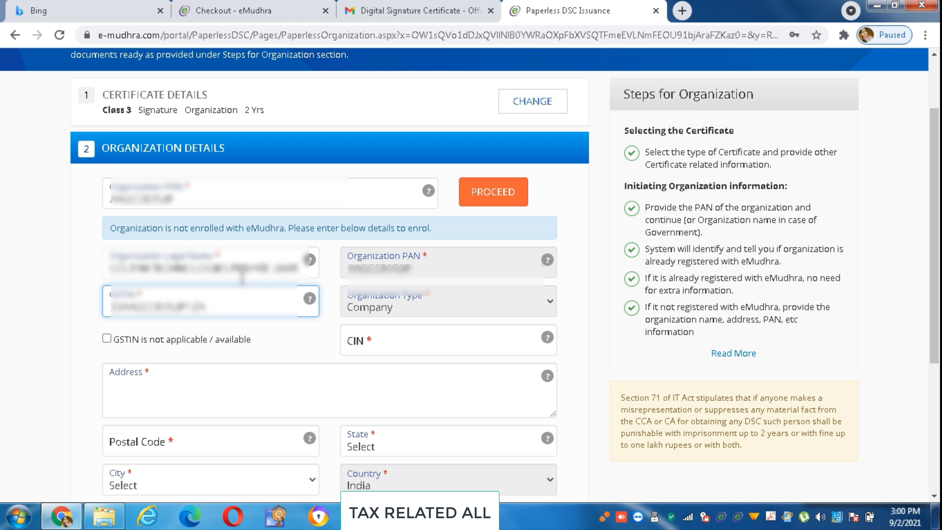
left_click(375, 341)
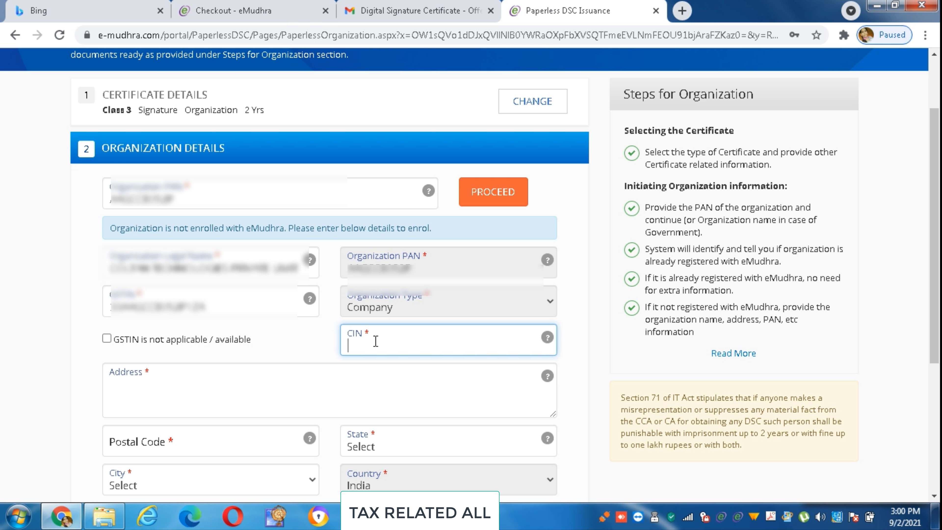
key("ctrl+v")
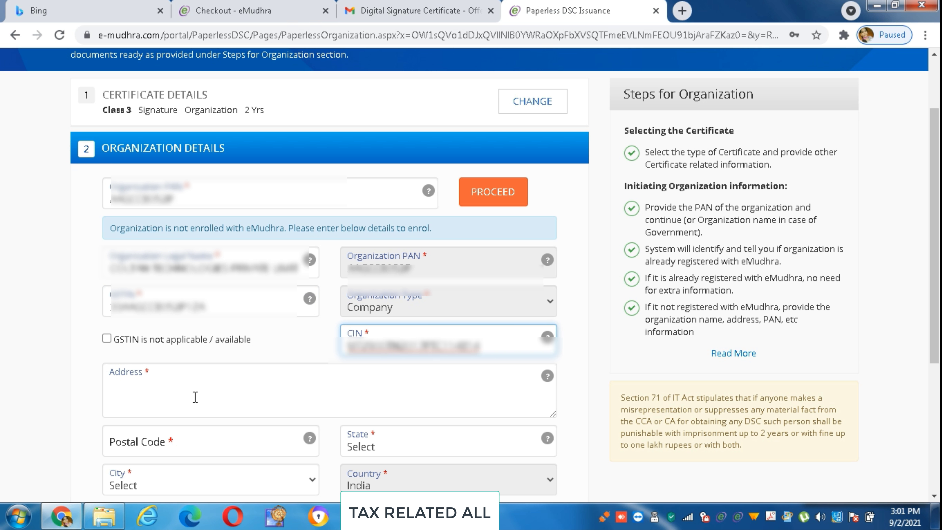
left_click(194, 396)
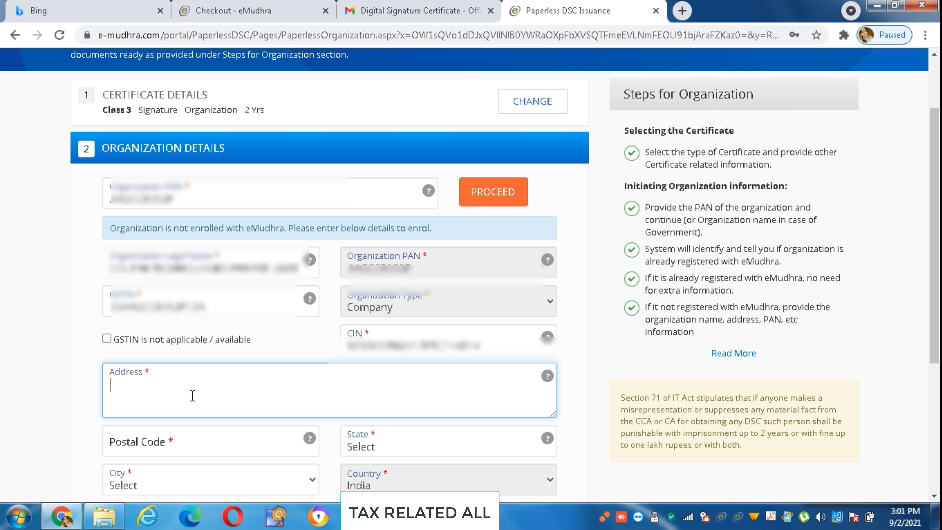
type("100/1")
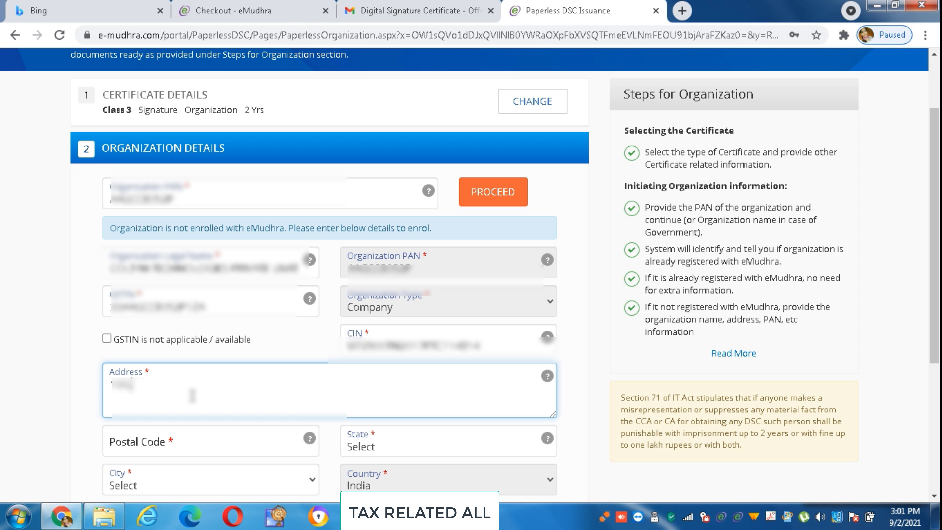
key("ctrl+v")
left_click(183, 448)
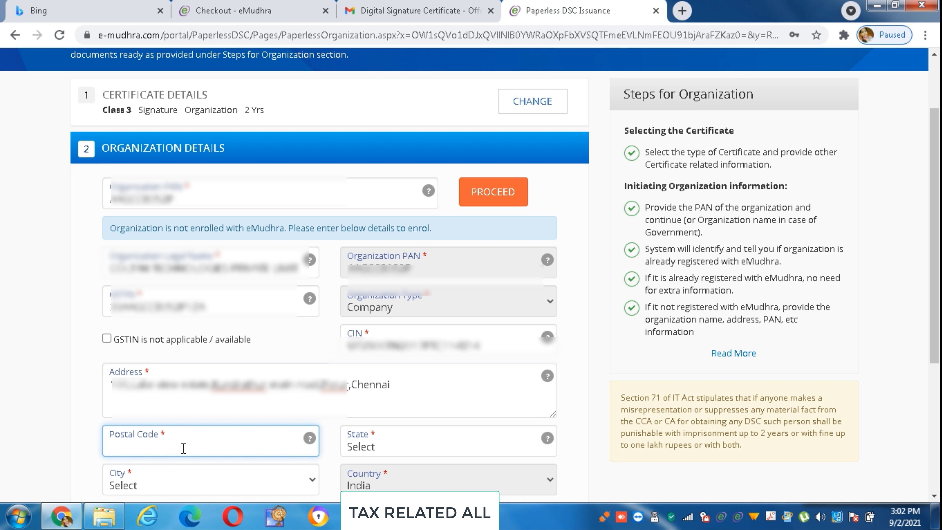
type("600116")
left_click(371, 446)
key("Down")
key("Down")
key("Down")
key("Down")
key("Down")
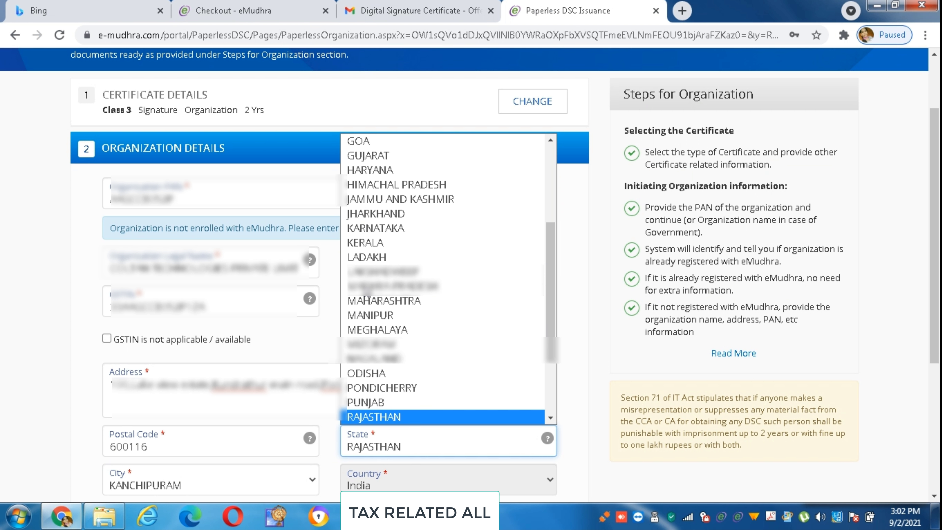
key("Up")
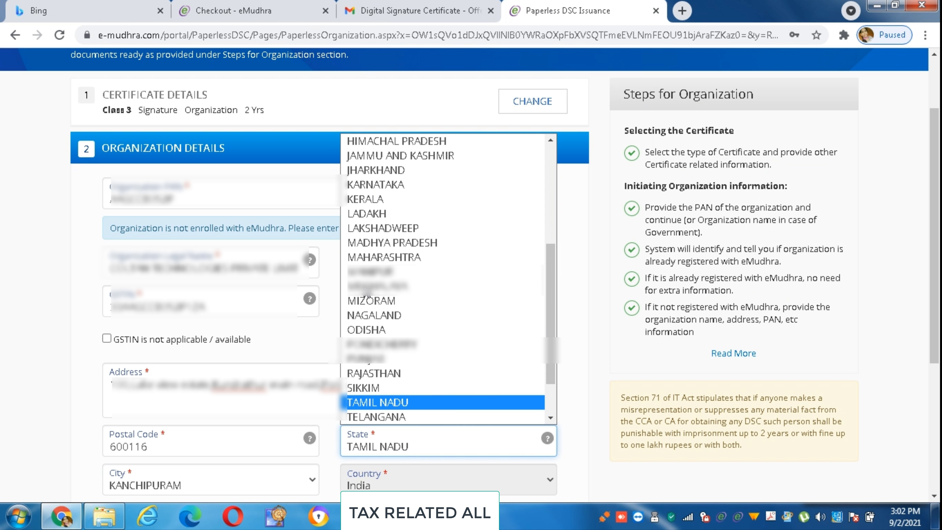
key("Return")
scroll(471, 275, "down", 3)
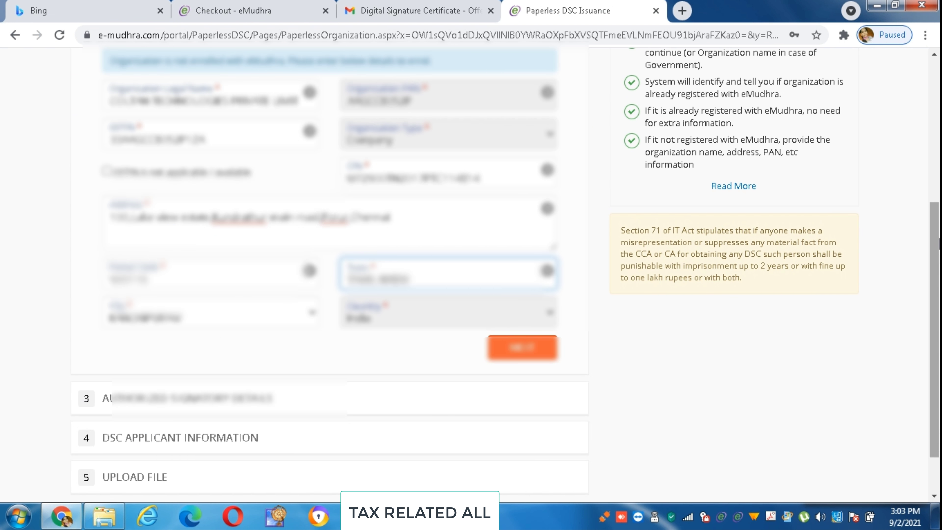
Submit the organization details, then paste the authorized signatory's PAN and proceed with the lookup.
left_click(536, 350)
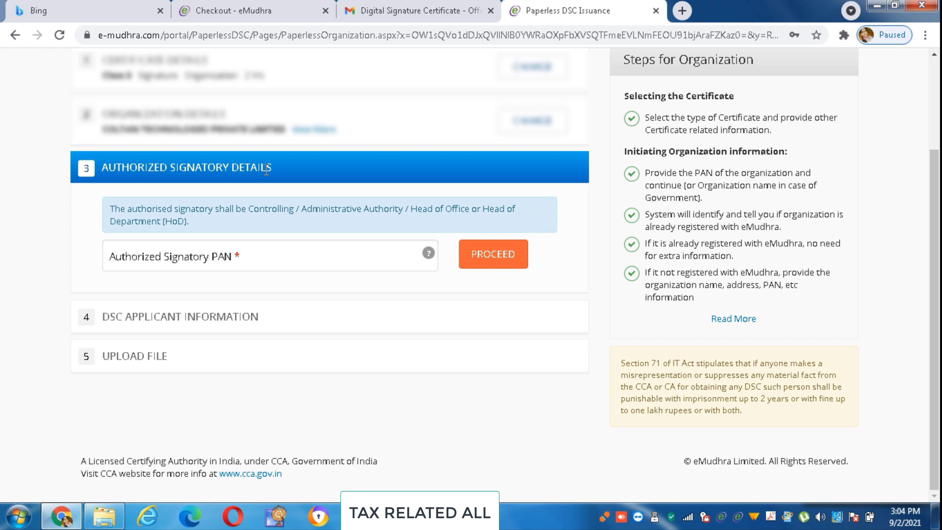
left_click(112, 259)
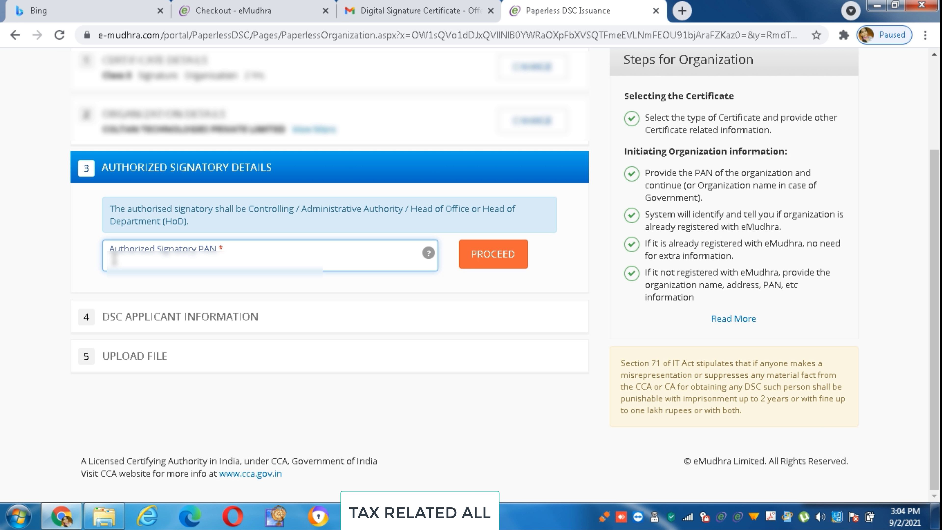
key("ctrl+v")
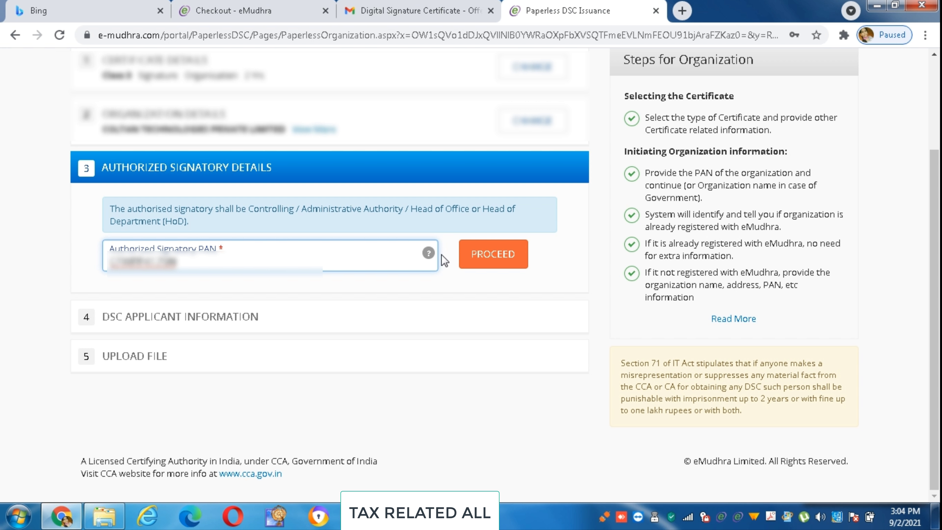
left_click(484, 264)
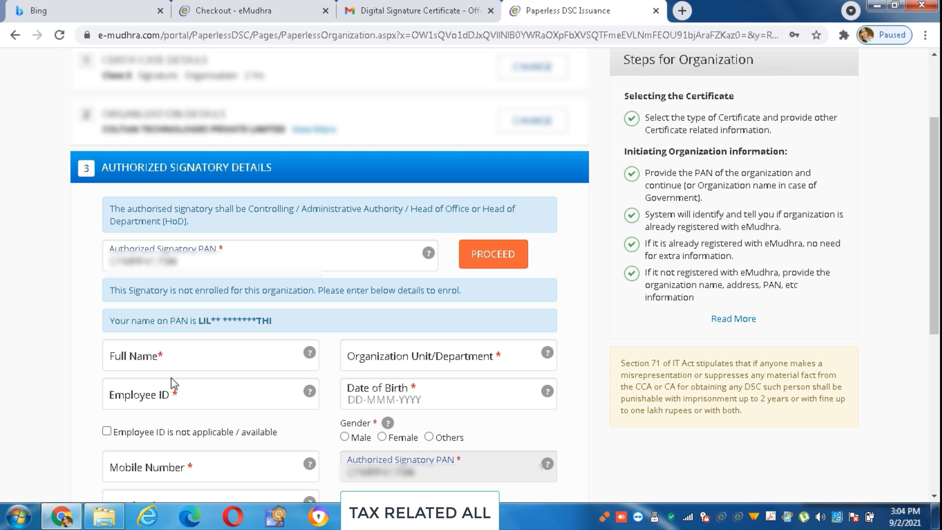
Enter the signatory's full name and department Coltan, mark Employee ID not applicable, and open the birth-date calendar.
left_click(170, 367)
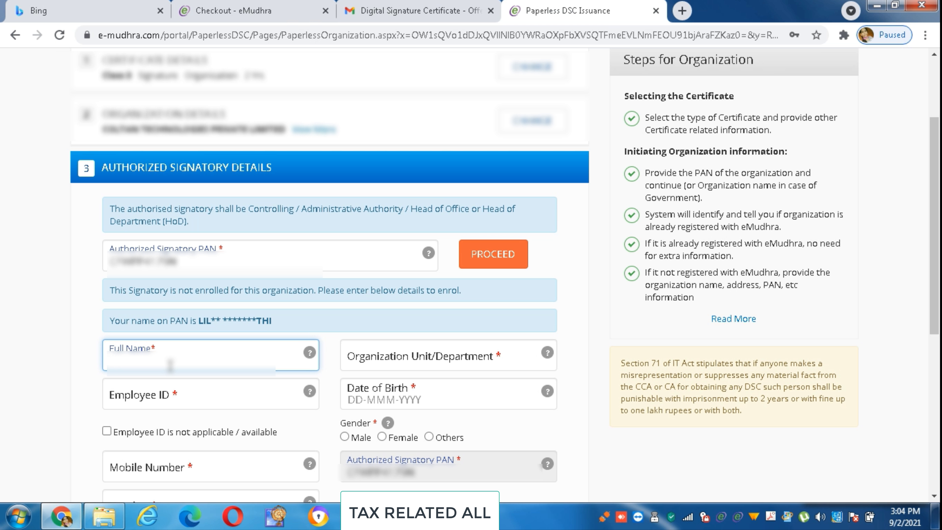
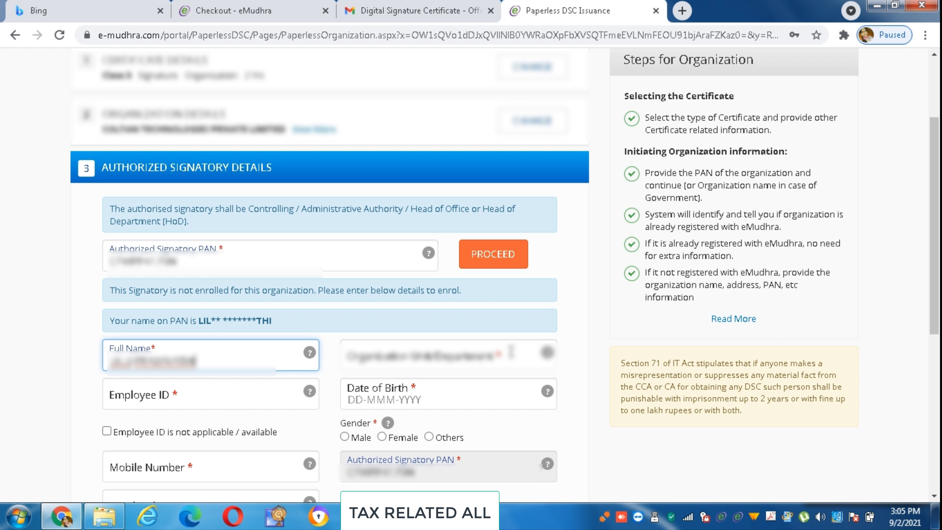
left_click(509, 355)
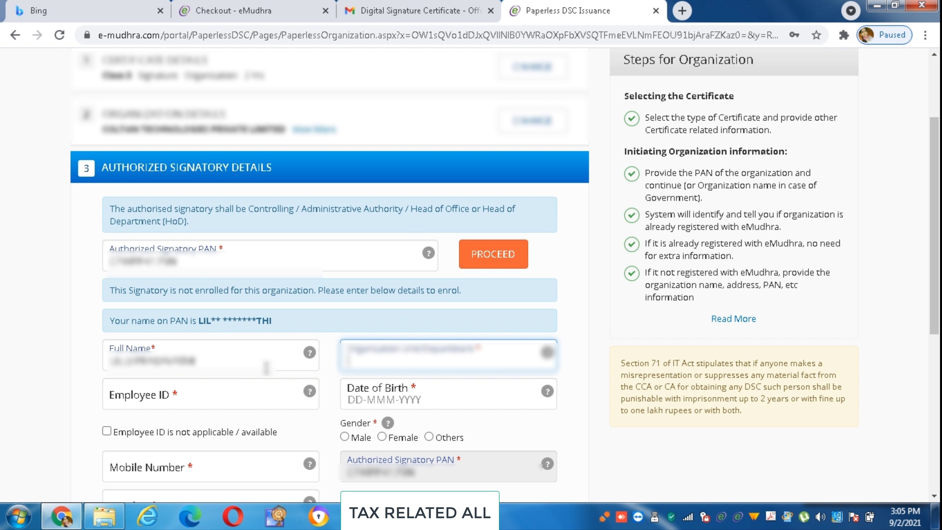
key("ctrl+v")
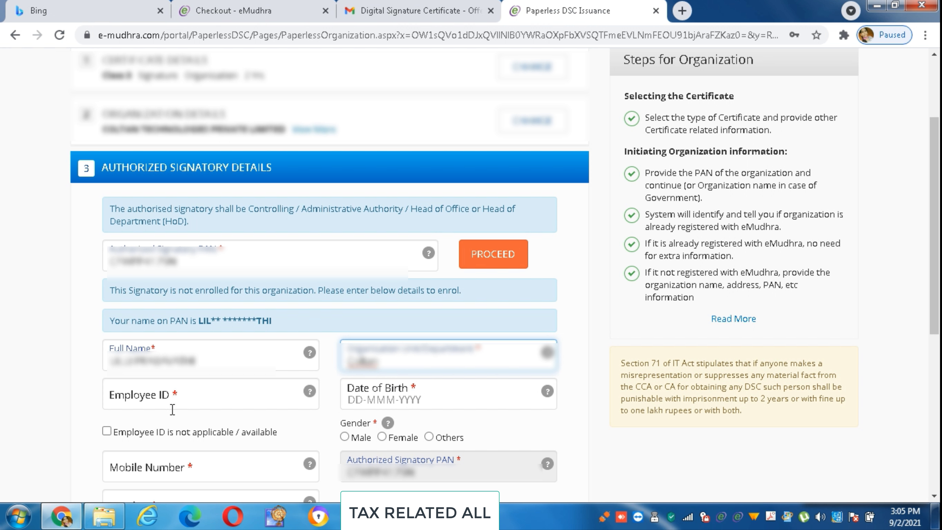
left_click(107, 431)
left_click(355, 403)
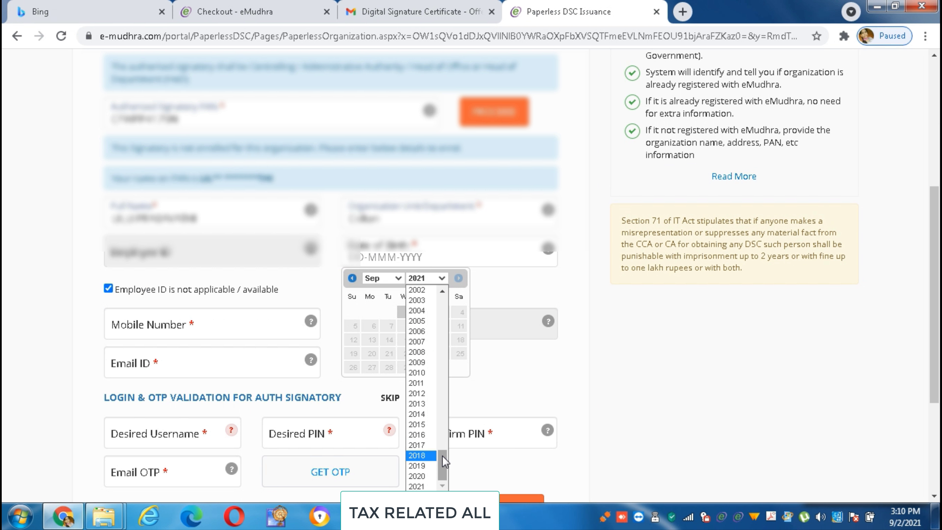
left_click_drag(443, 462, 441, 382)
left_click(428, 360)
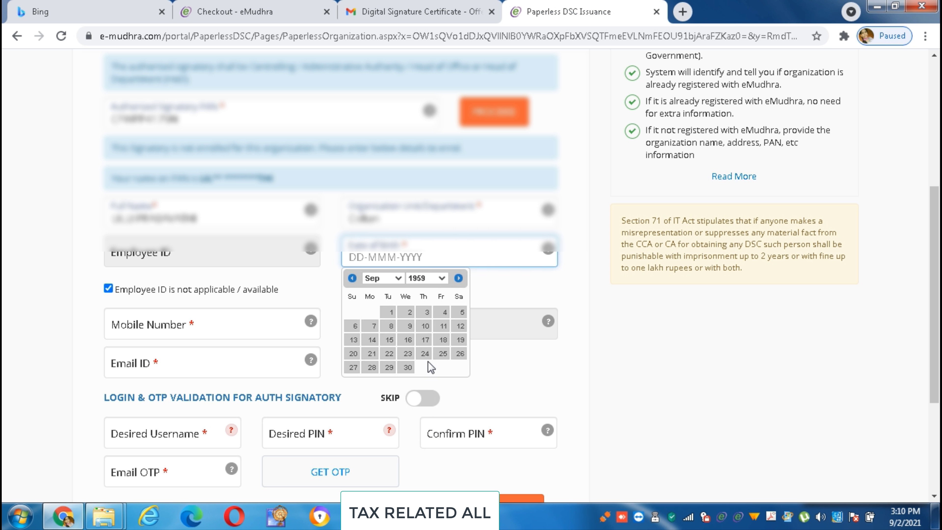
left_click(458, 308)
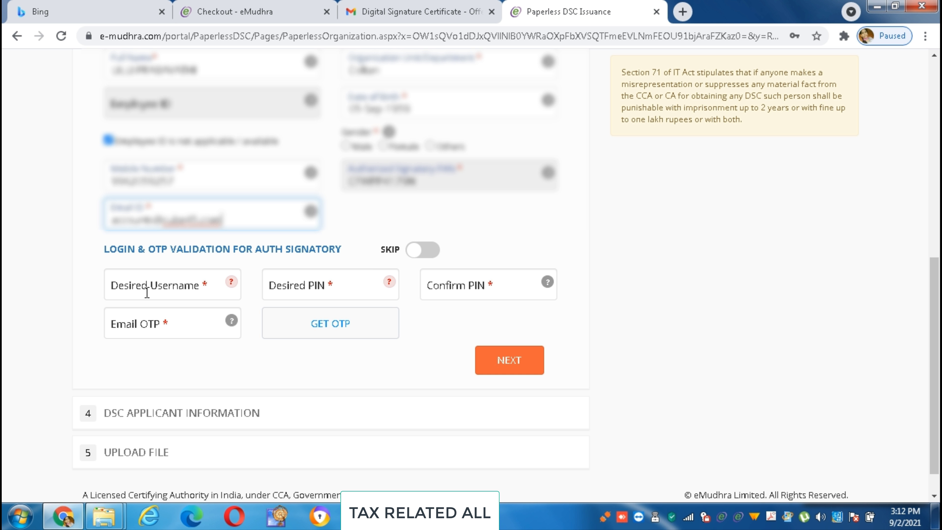
Try the Login & OTP Validation SKIP toggle and review the username guidance.
left_click(412, 248)
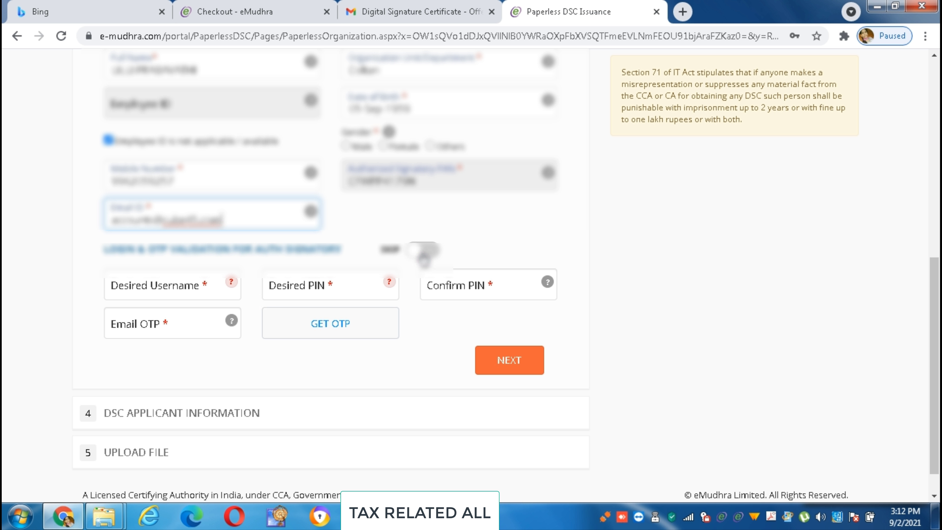
left_click(422, 293)
left_click(146, 313)
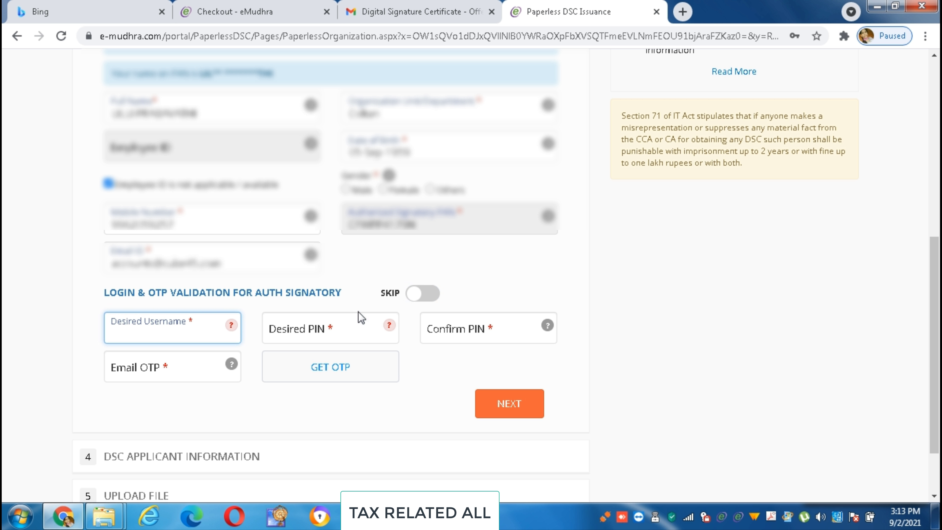
left_click(423, 296)
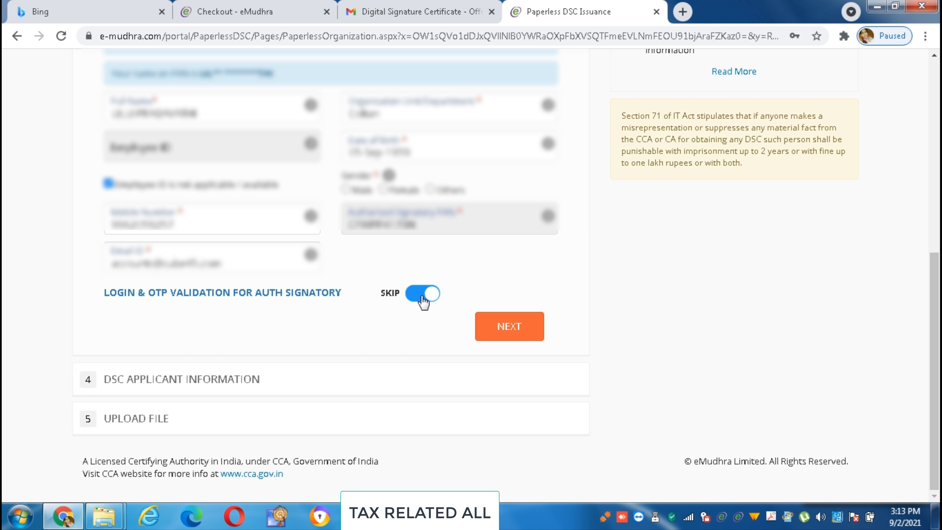
left_click(423, 297)
left_click(192, 322)
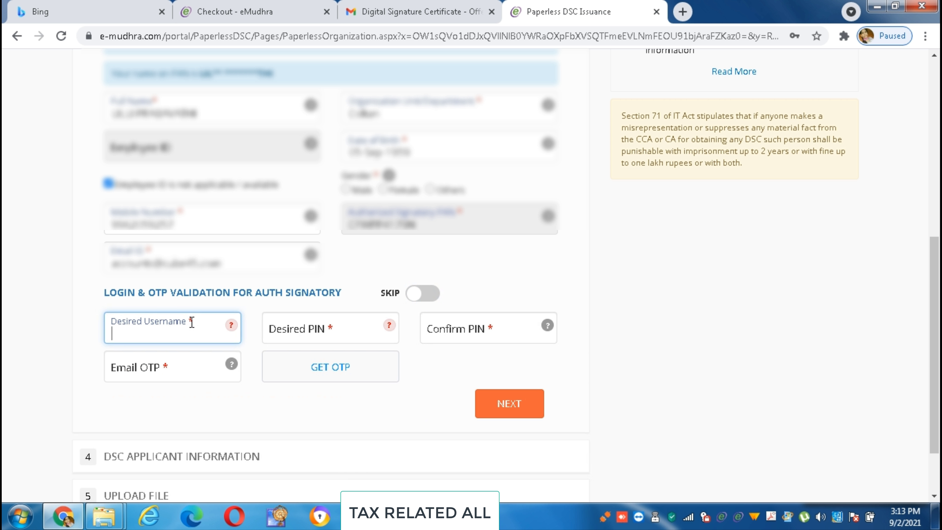
left_click(231, 326)
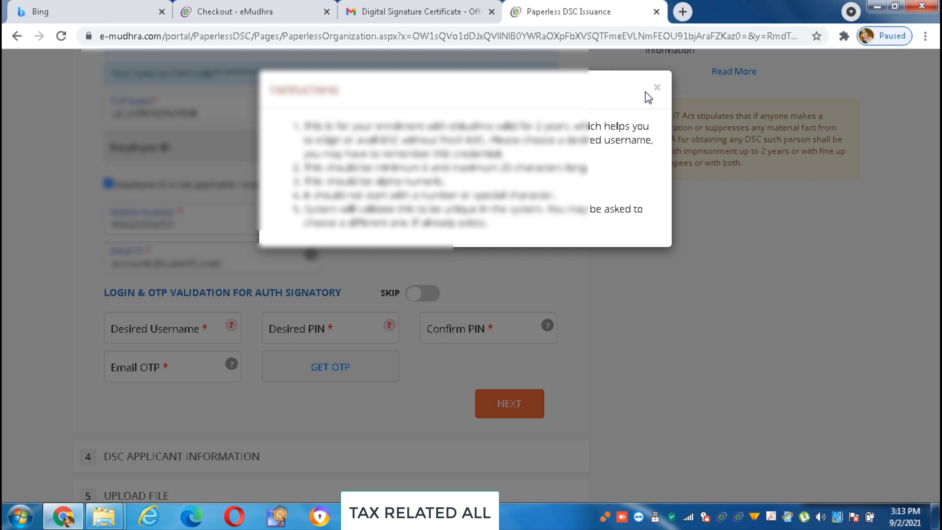
left_click(657, 87)
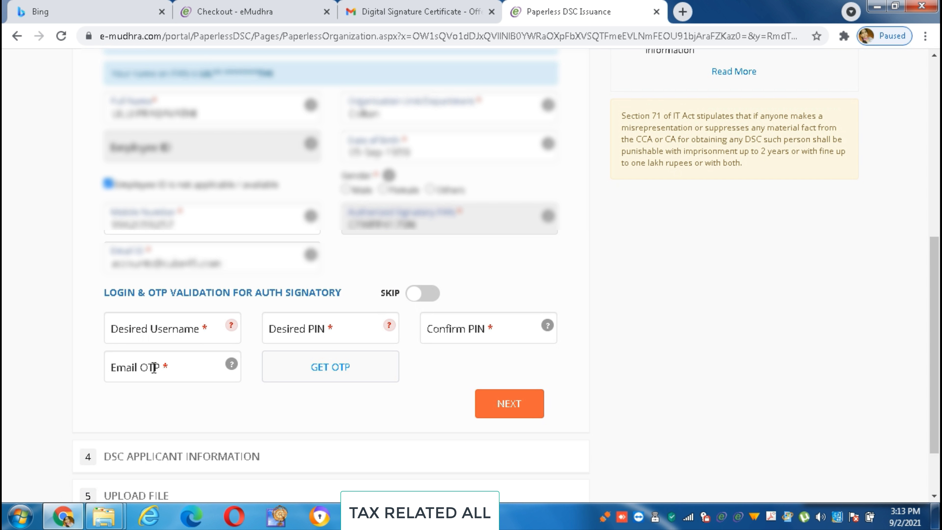
Skip login and OTP validation and save the signatory details to reach DSC Applicant Information.
left_click(431, 295)
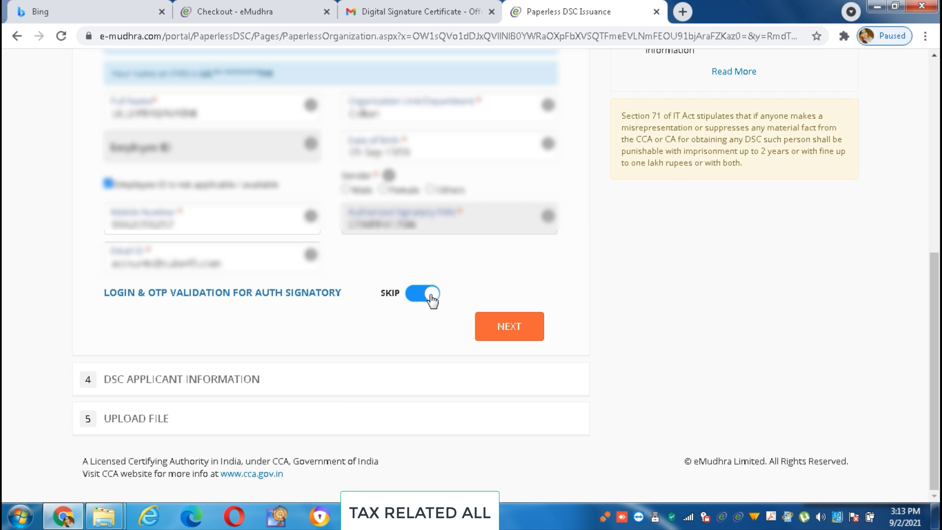
left_click(499, 330)
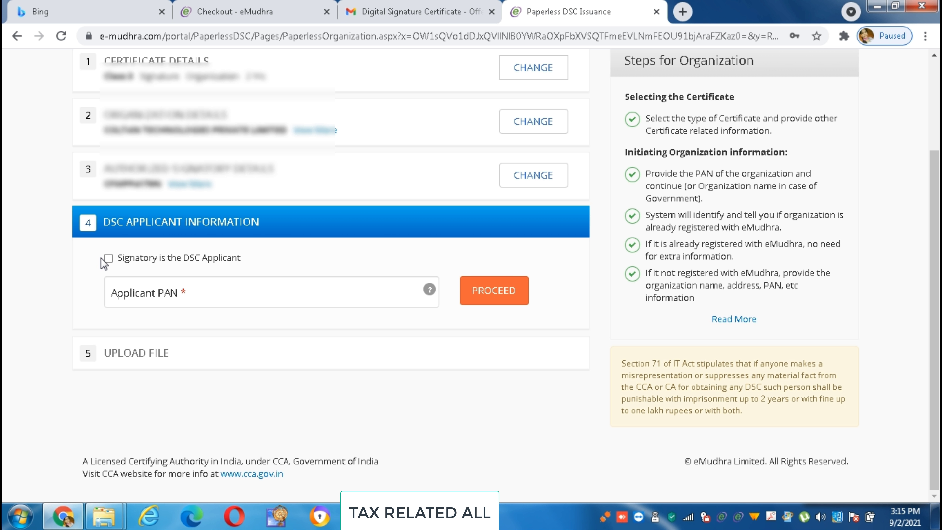
left_click(145, 285)
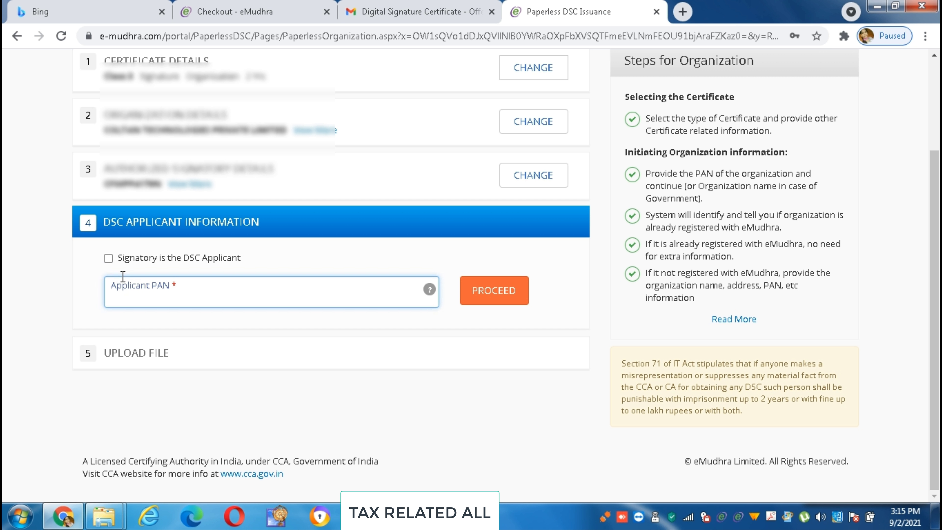
Tick 'Signatory is the DSC Applicant' and continue to the Upload File step.
left_click(108, 258)
left_click(108, 259)
left_click(108, 258)
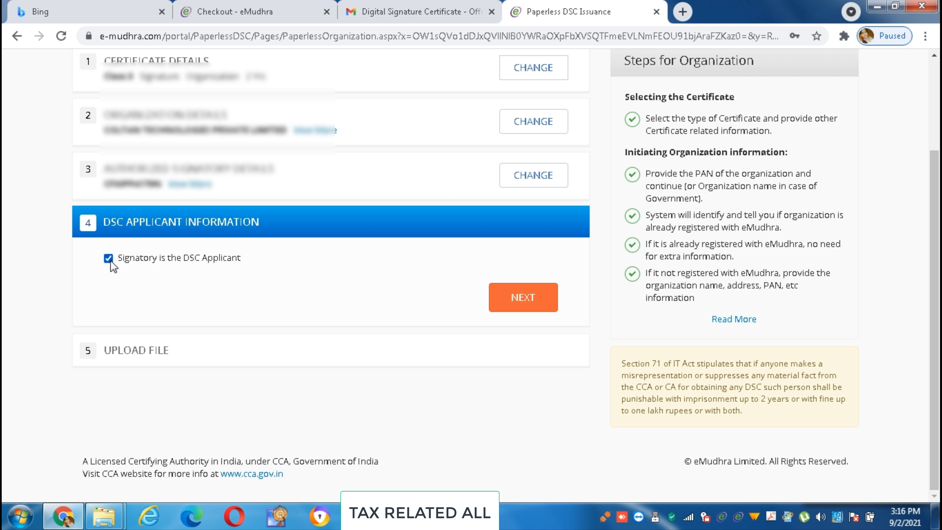
left_click(519, 310)
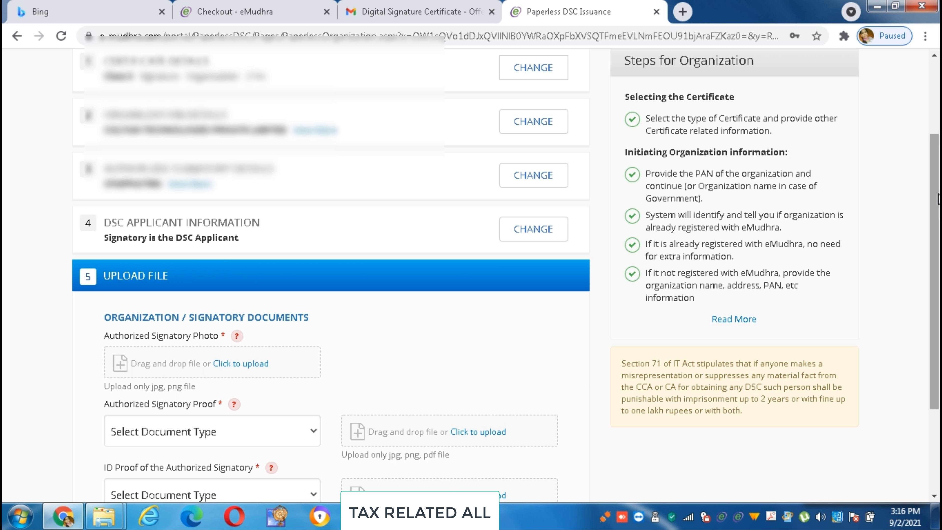
left_click_drag(938, 200, 931, 284)
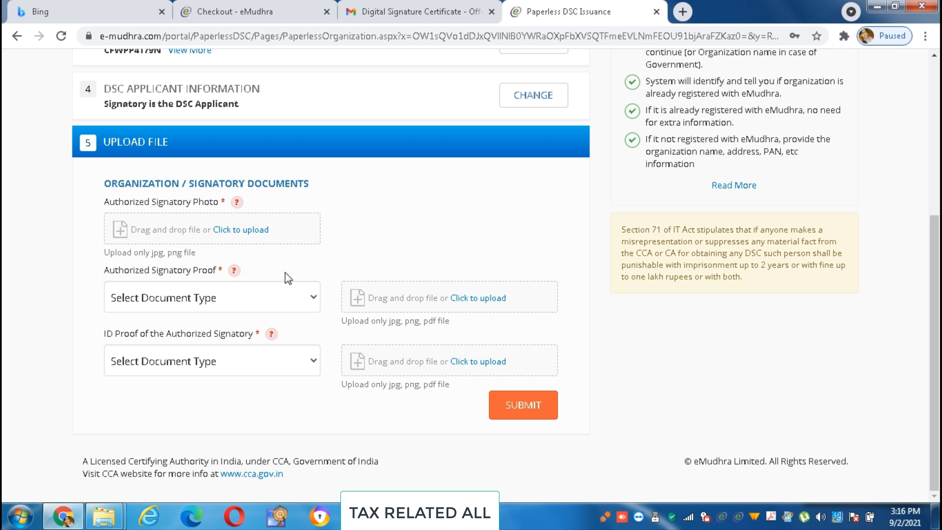
Select 'List of Directors letter' as Authorized Signatory Proof, leaving the ID proof type unchanged.
left_click(316, 301)
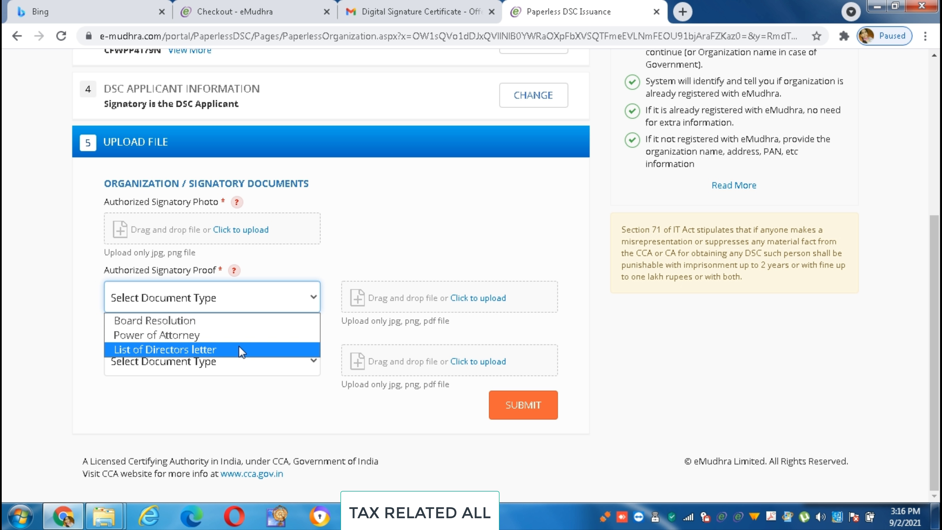
left_click(238, 346)
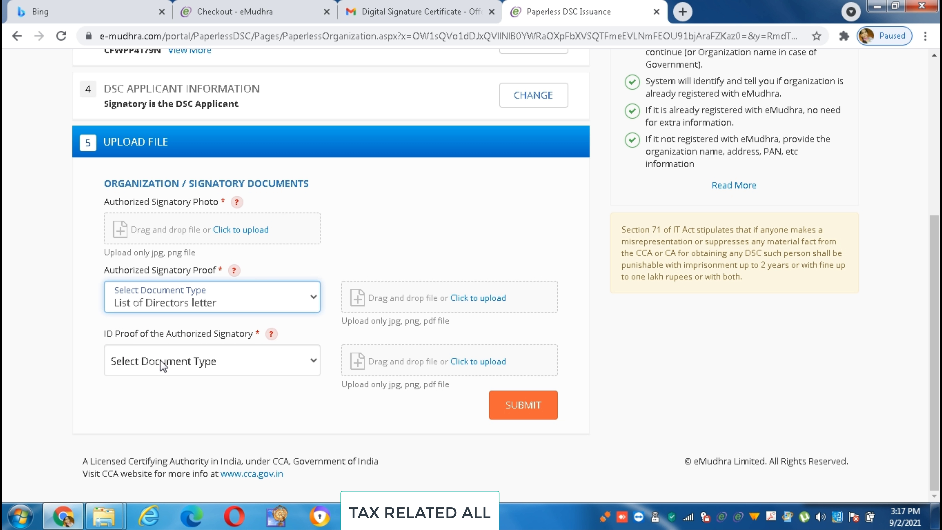
left_click(311, 359)
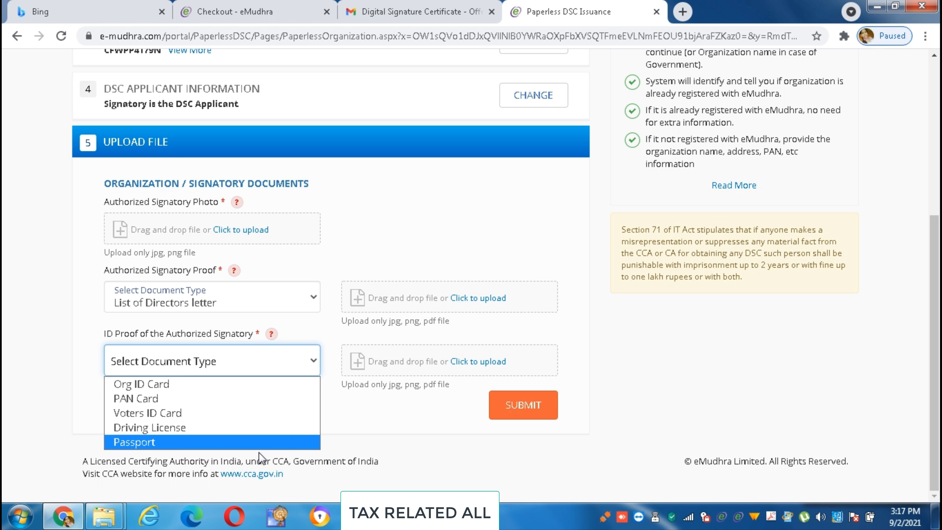
left_click(371, 240)
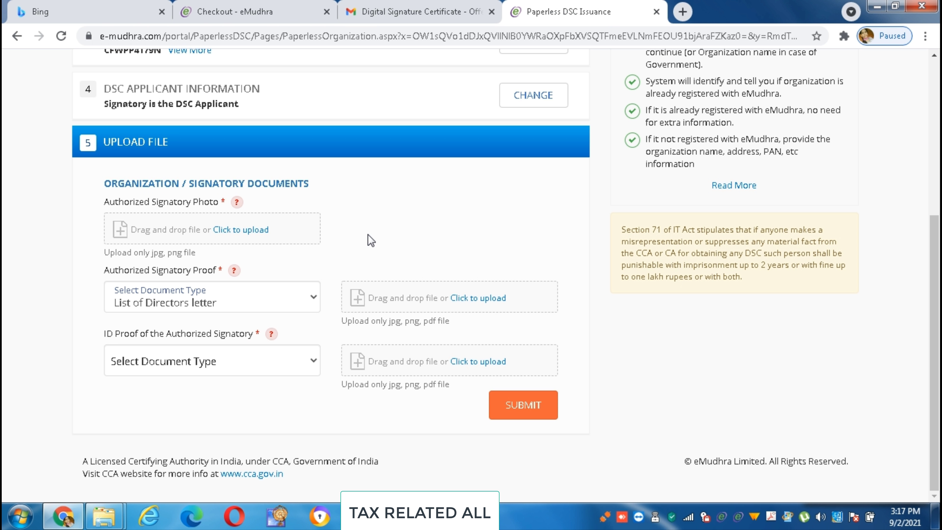
triple_click(314, 316)
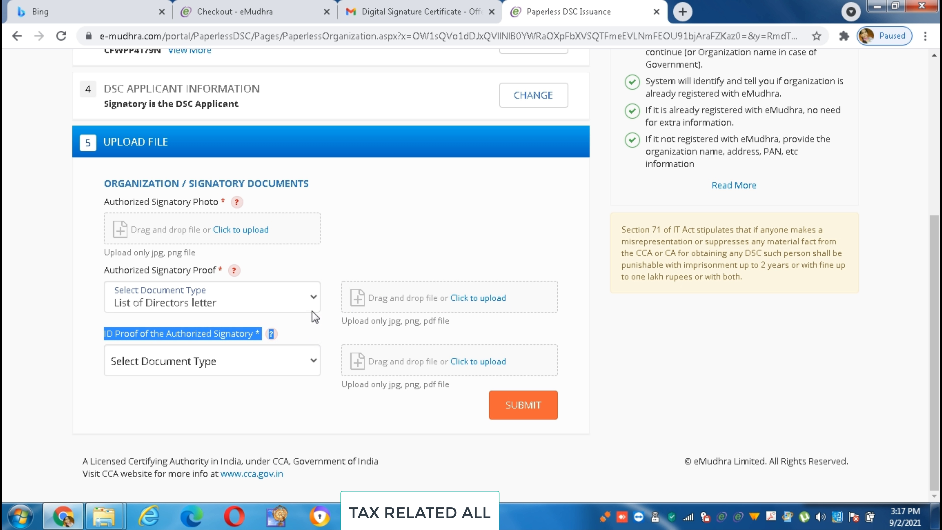
left_click(311, 297)
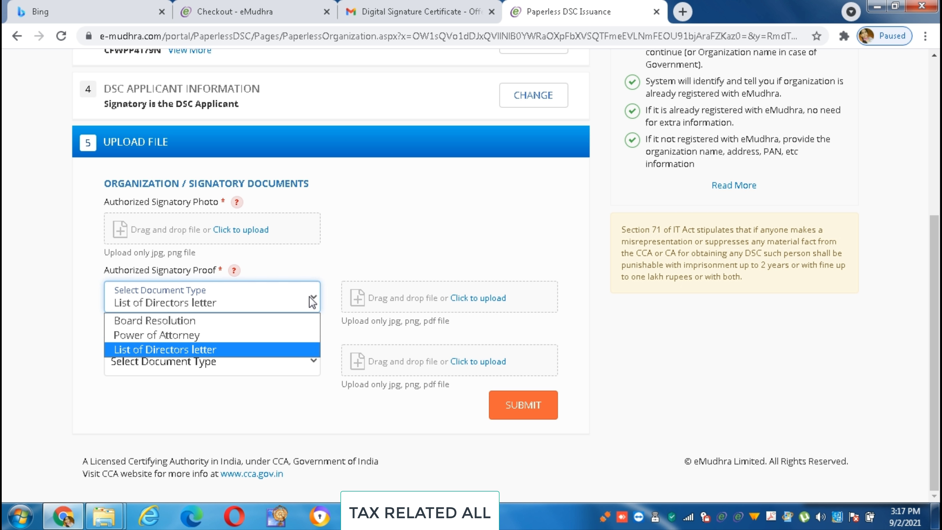
left_click(192, 363)
left_click(192, 363)
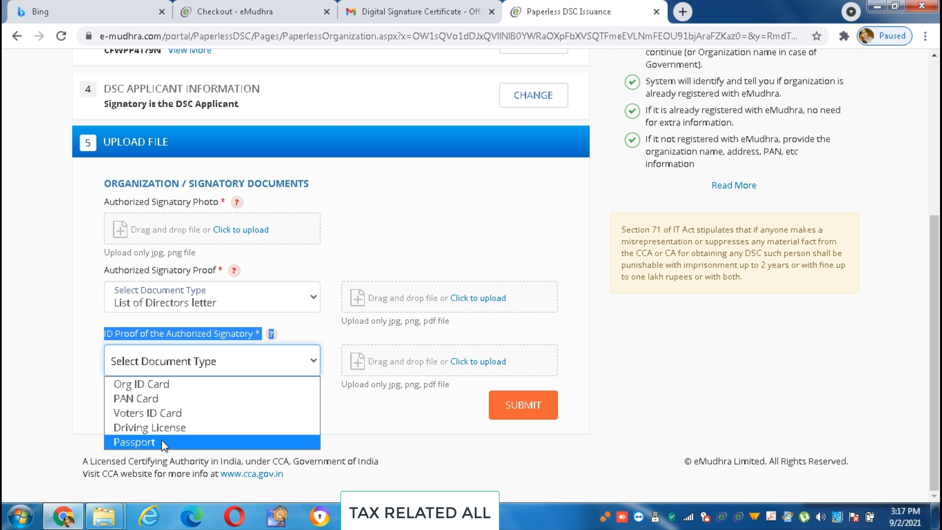
left_click(345, 416)
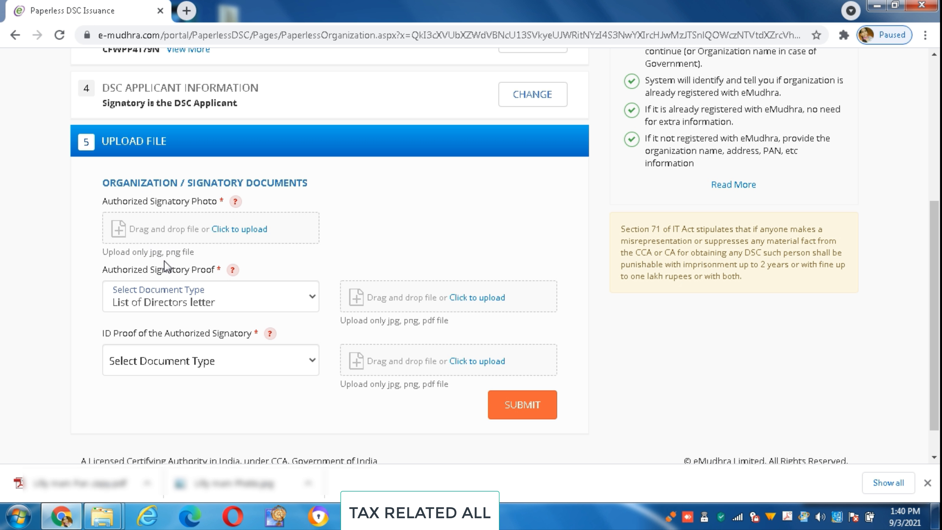
Upload the authorized signatory's photo from the DSC documents folder.
left_click(237, 229)
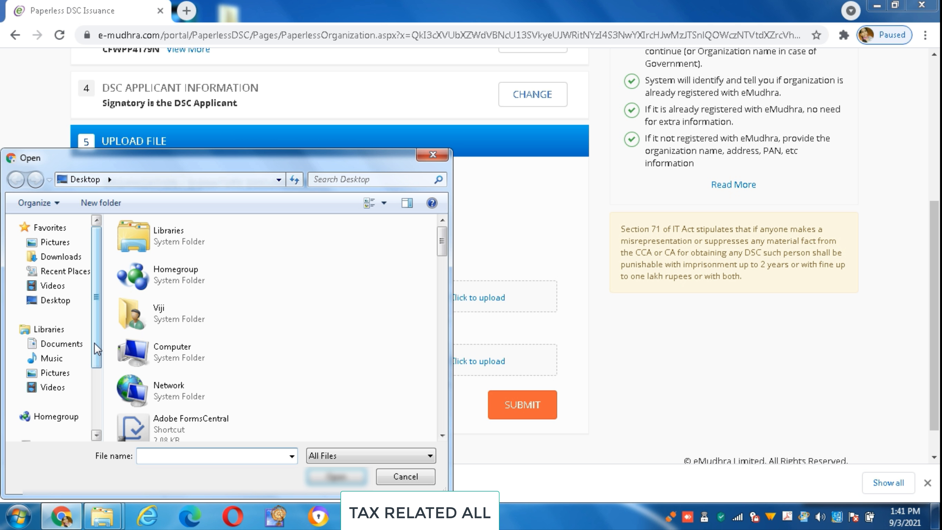
double_click(195, 301)
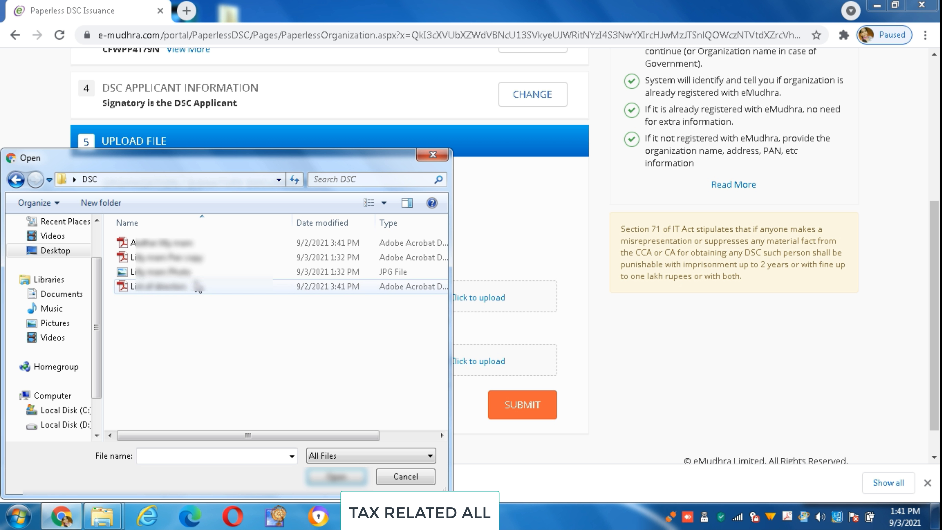
left_click(196, 277)
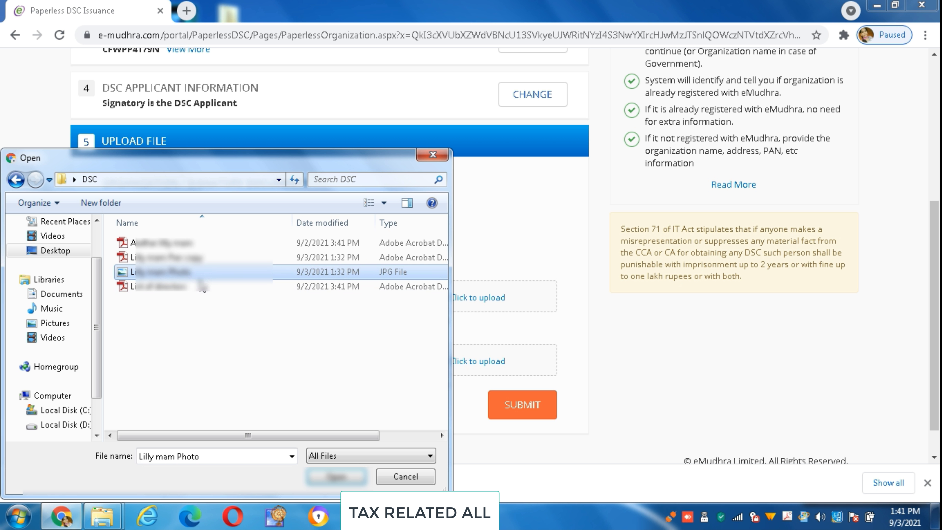
left_click(326, 473)
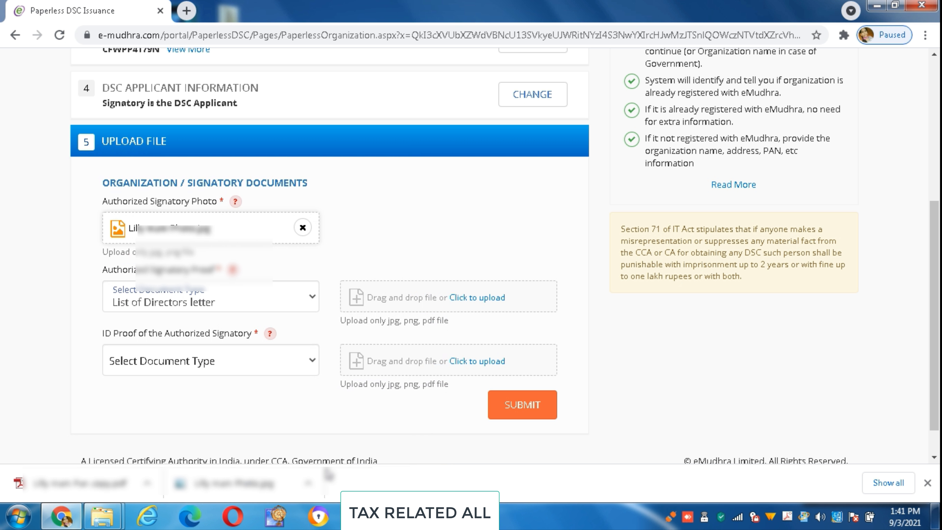
Attach the List of directors file as the signatory proof document.
left_click(307, 303)
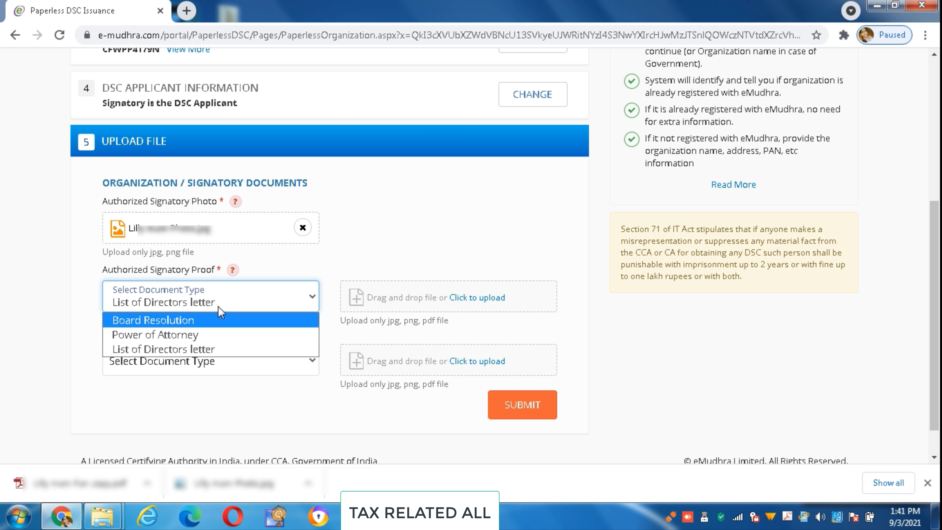
left_click(216, 320)
left_click(479, 302)
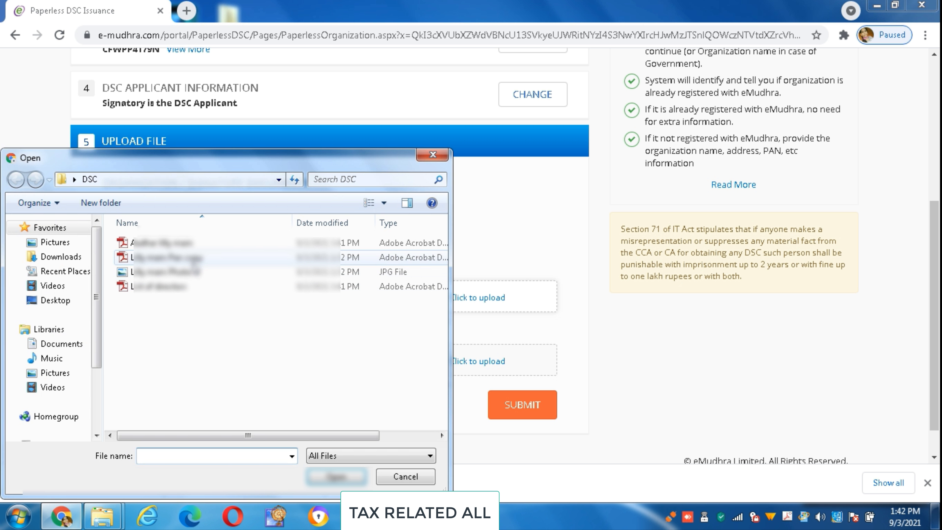
left_click(189, 286)
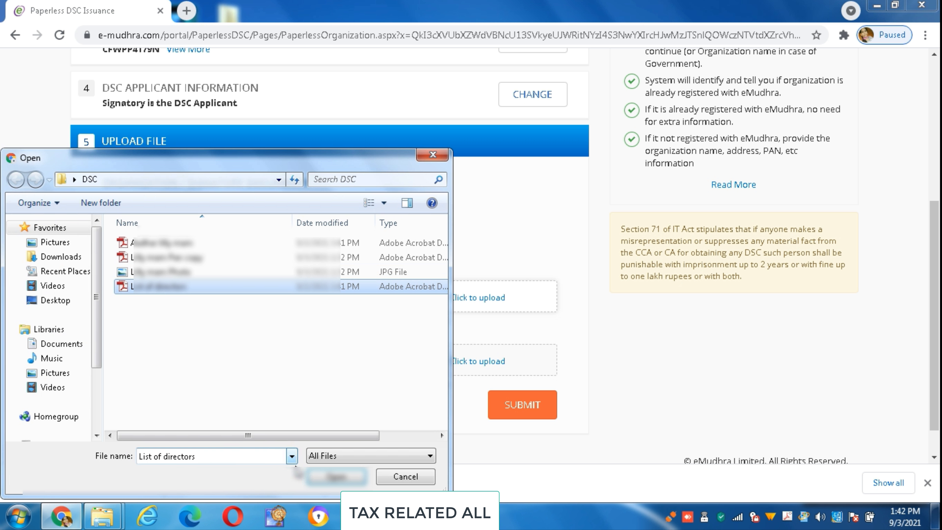
left_click(335, 476)
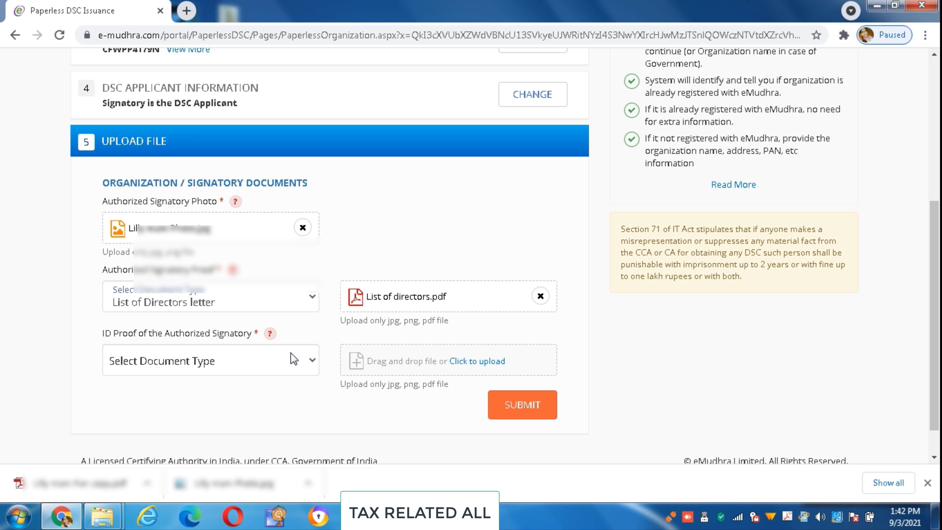
Set ID proof to PAN Card, upload the PAN copy PDF, and submit the application.
left_click(289, 359)
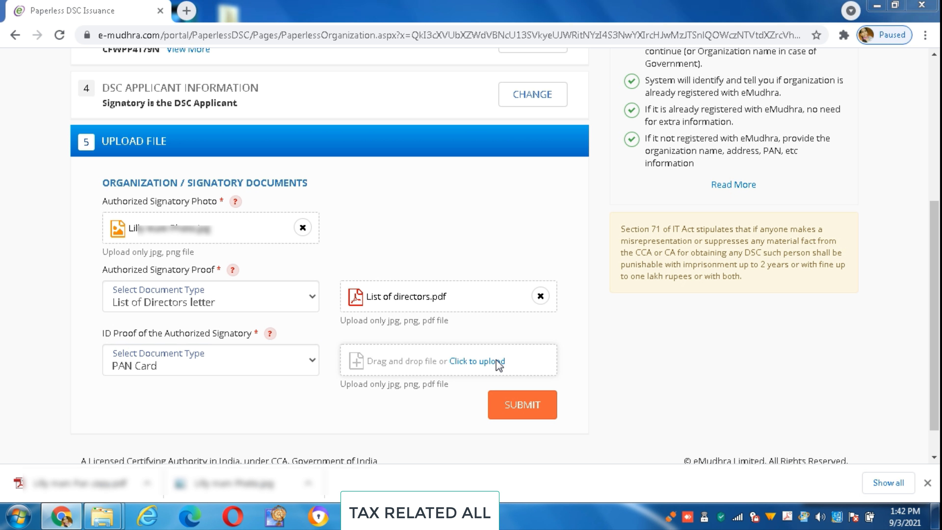
left_click(496, 361)
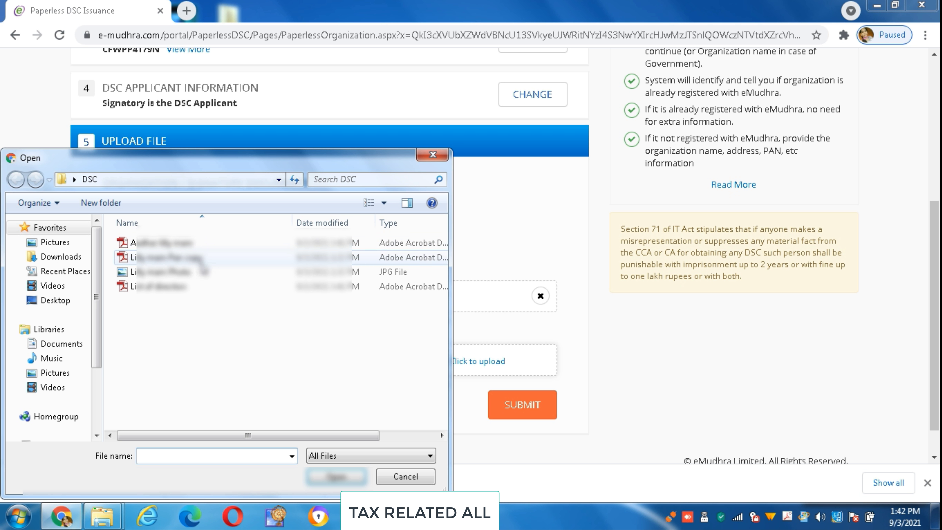
left_click(196, 257)
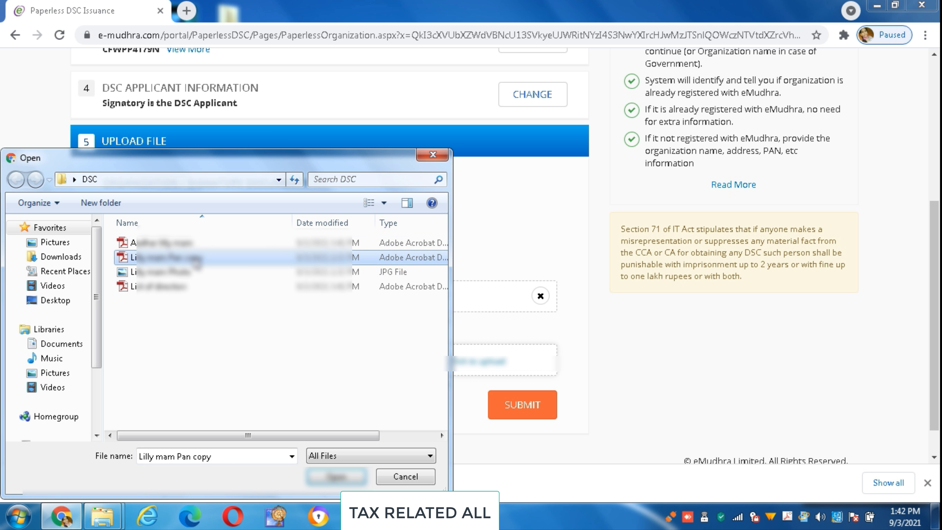
left_click(336, 476)
left_click(527, 406)
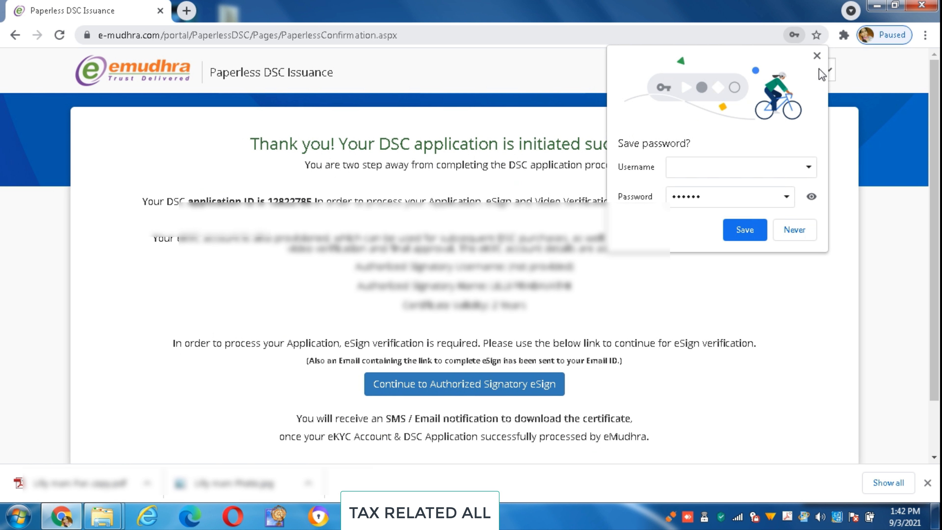
Decline Chrome's offer to save the password.
left_click(818, 57)
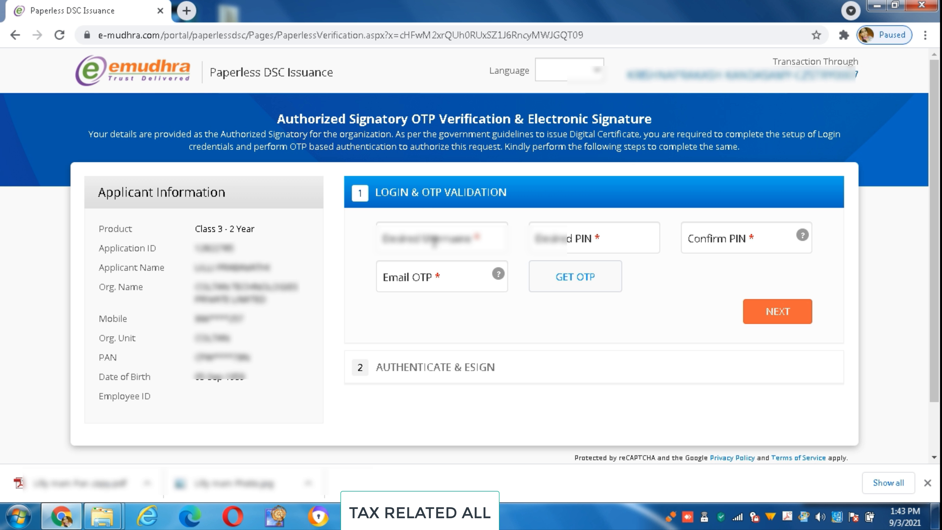
Enter the signatory's desired username, then set and confirm the login PIN.
left_click(434, 240)
type("MU")
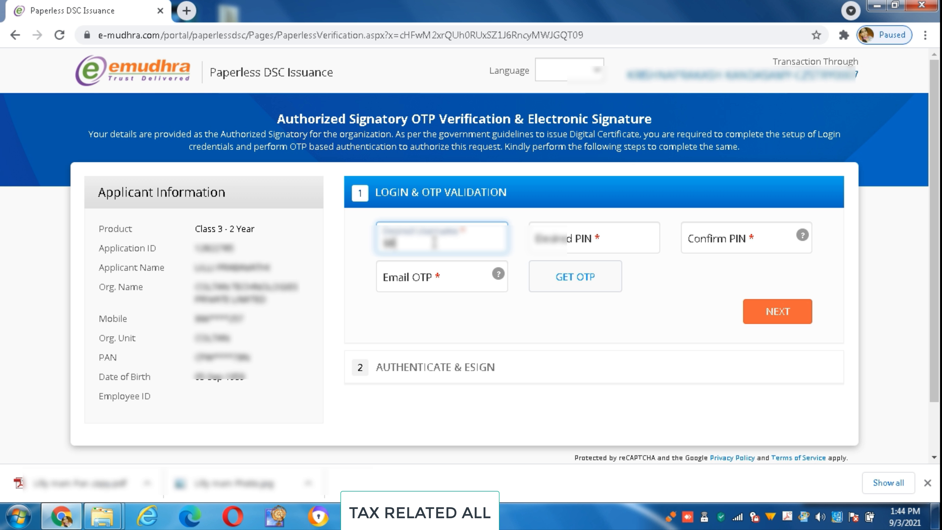
type("LILLYdeep")
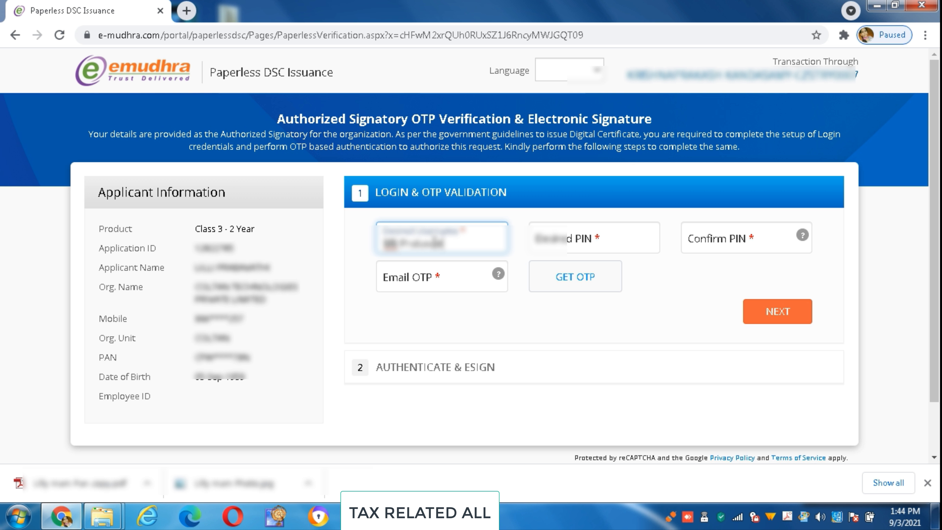
key("Tab")
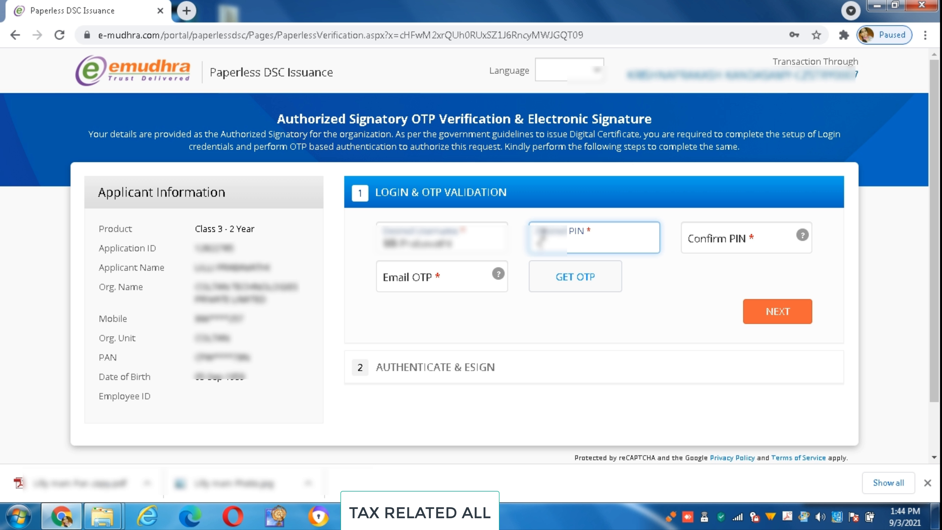
type("****")
left_click(689, 242)
type("*")
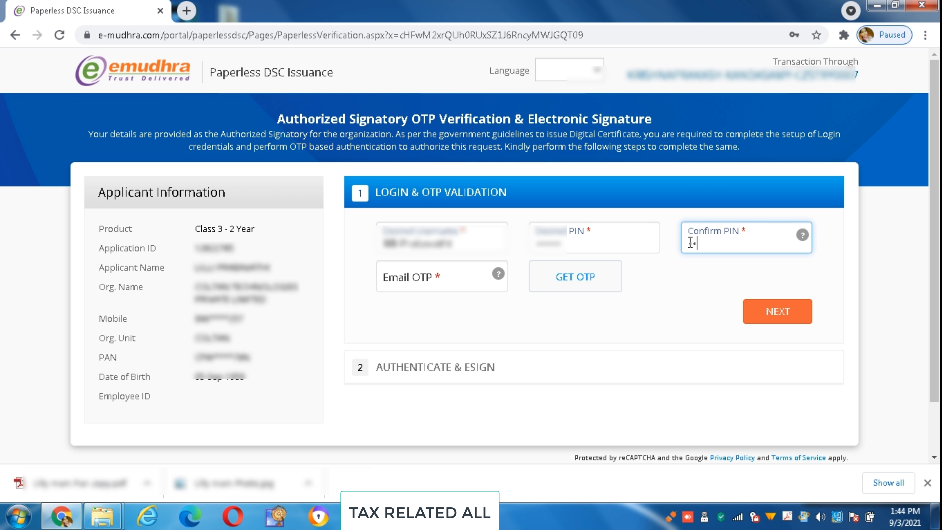
type("*****")
Request the email OTP, enter it, and submit the login step.
left_click(469, 273)
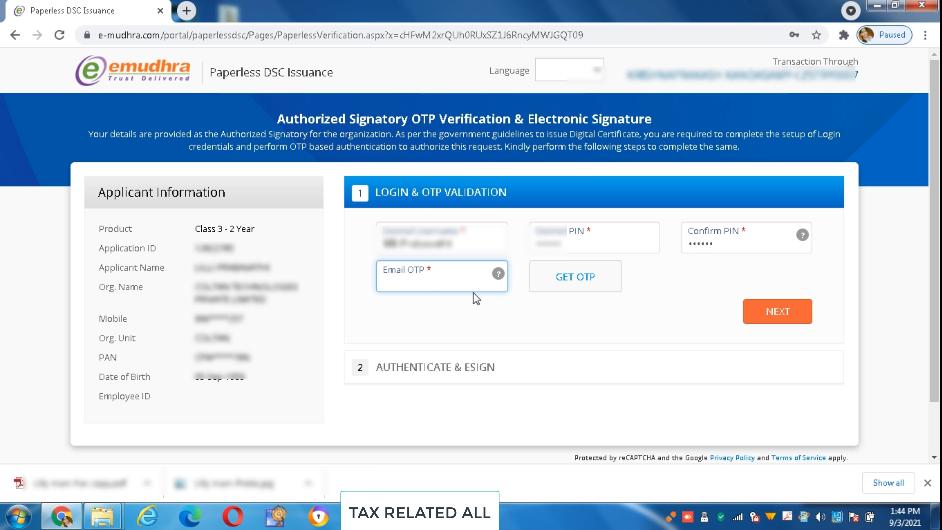
left_click(571, 279)
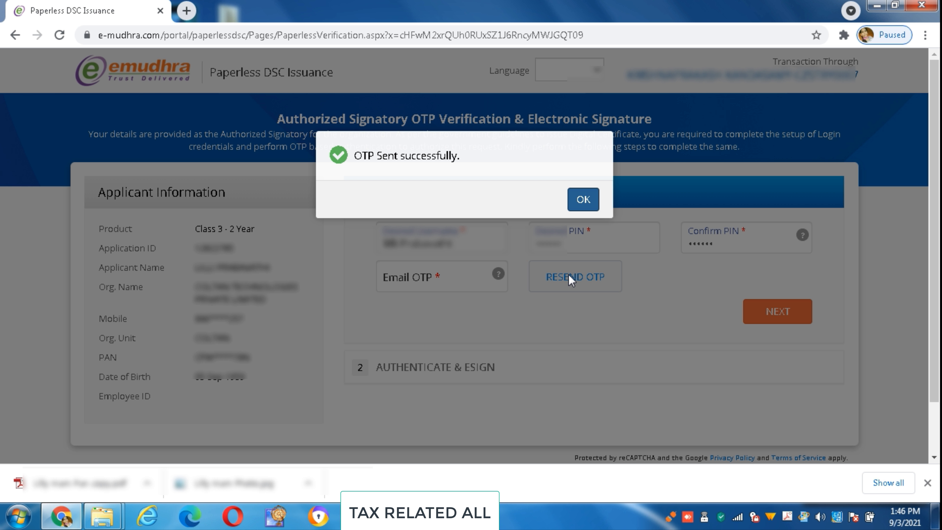
left_click(588, 200)
left_click(470, 270)
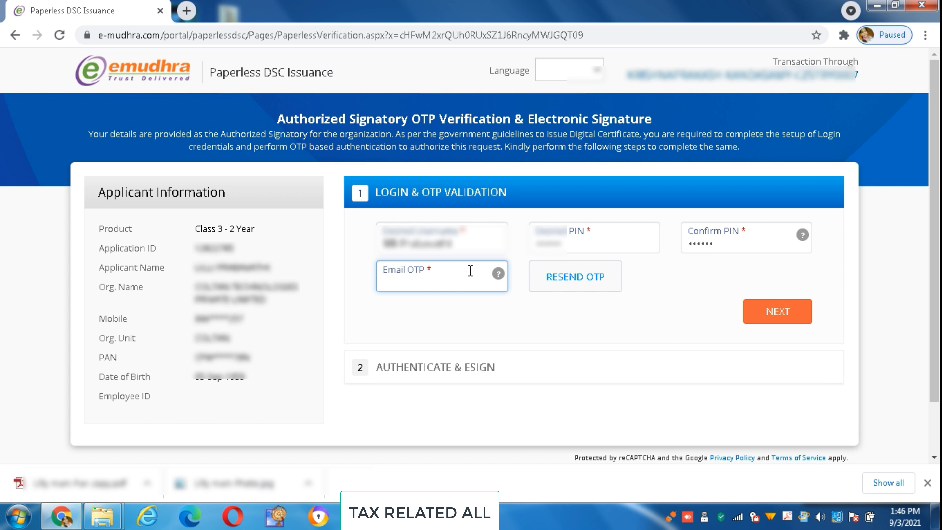
key("Down")
key("Return")
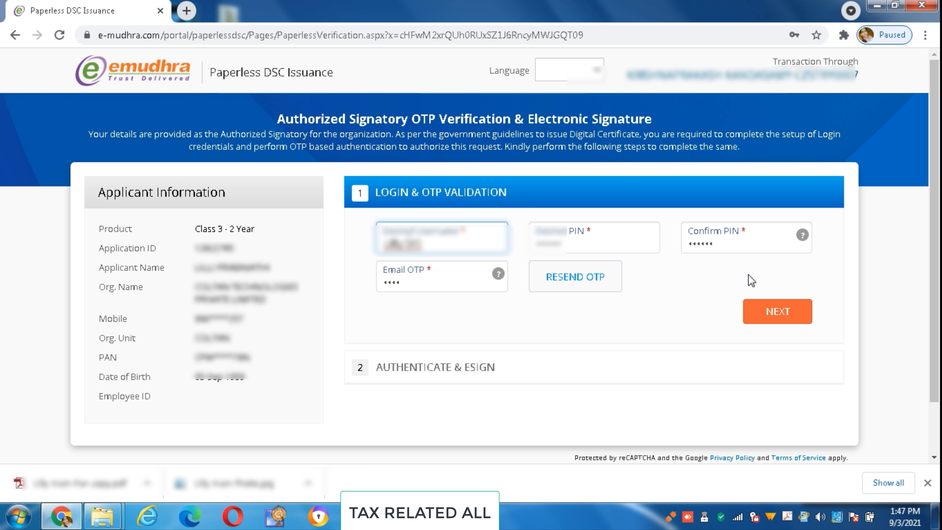
left_click(762, 311)
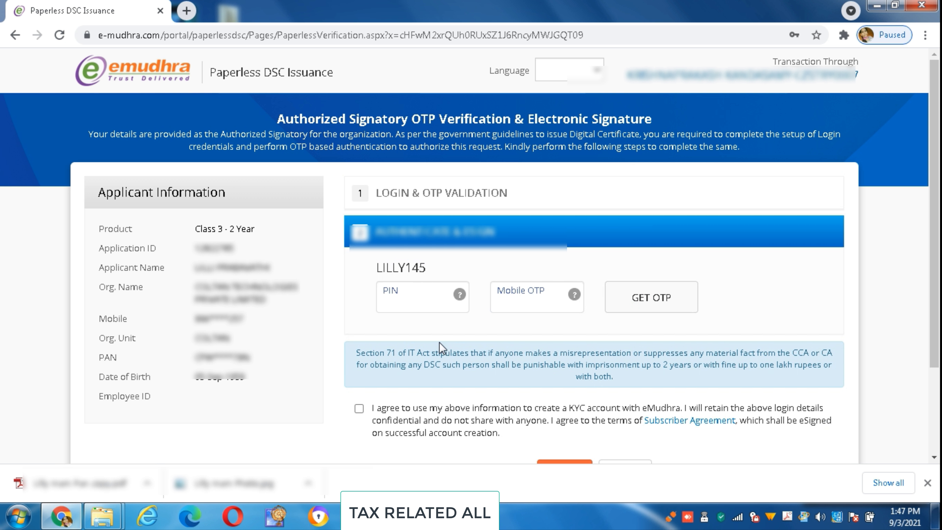
Enter the signatory PIN, request a mobile OTP, and enter the received OTP.
left_click(426, 299)
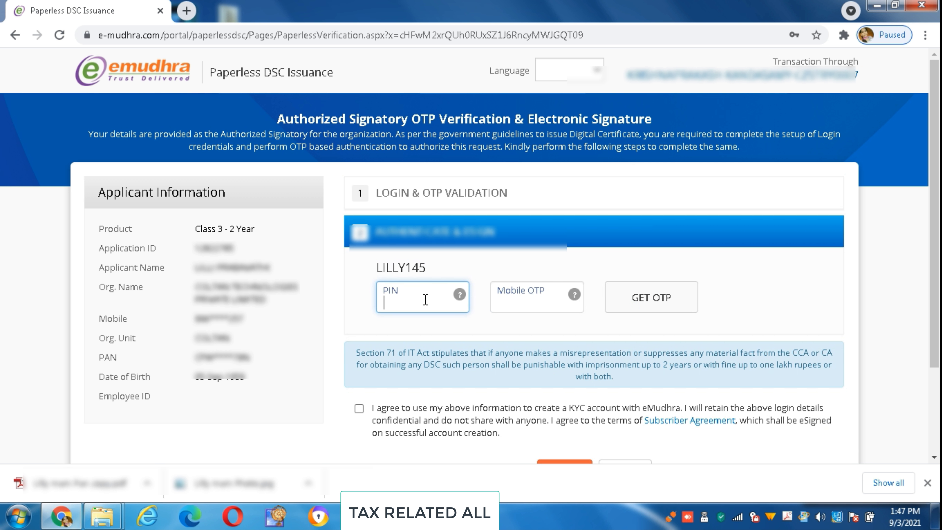
type("••••••")
left_click(543, 304)
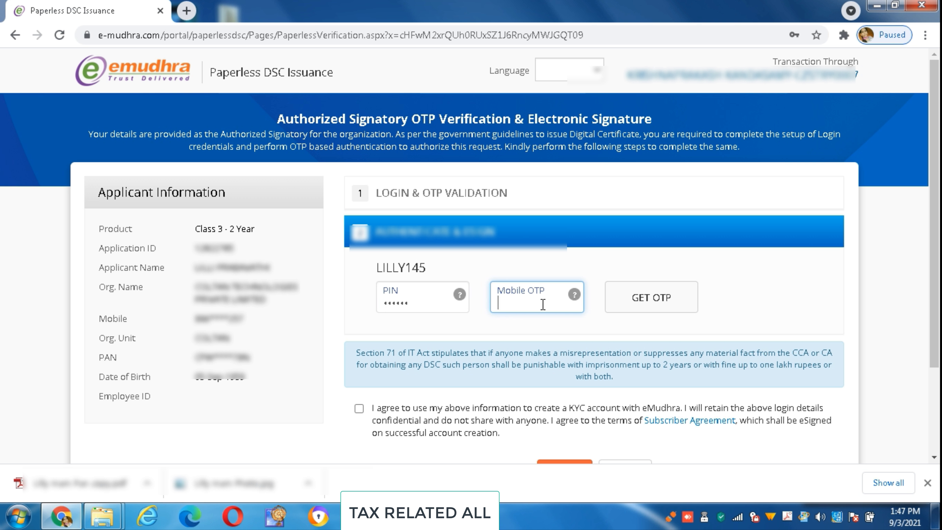
left_click(636, 297)
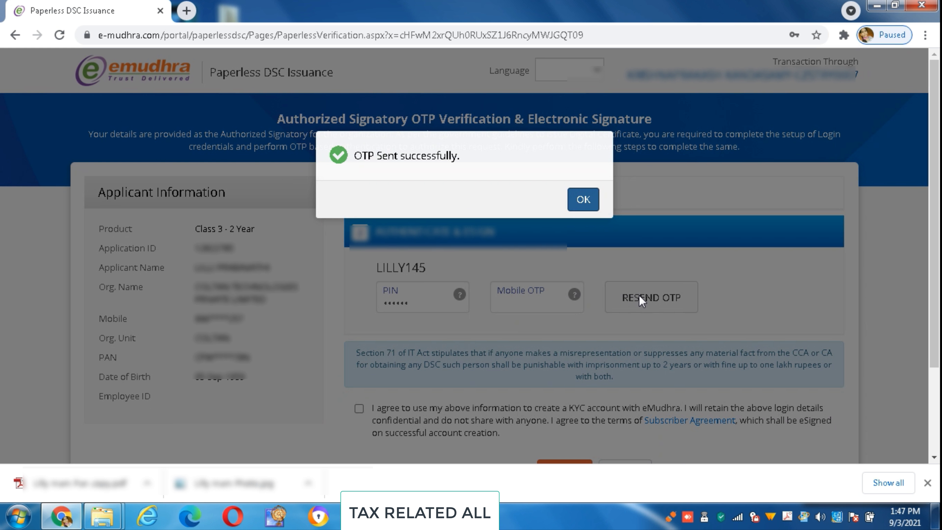
left_click(583, 200)
left_click(531, 287)
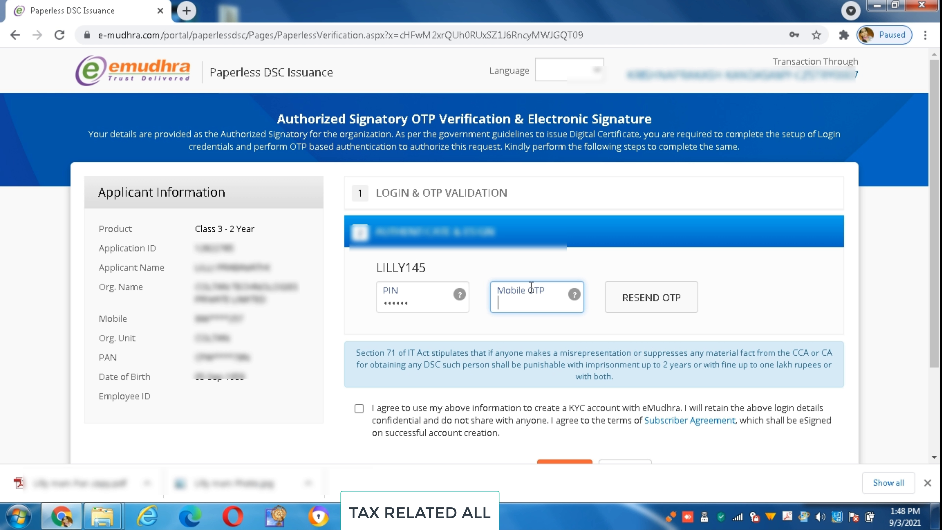
type("••••")
Accept the KYC account agreement and submit the authentication for eSign.
left_click(359, 408)
scroll(557, 433, "down", 2)
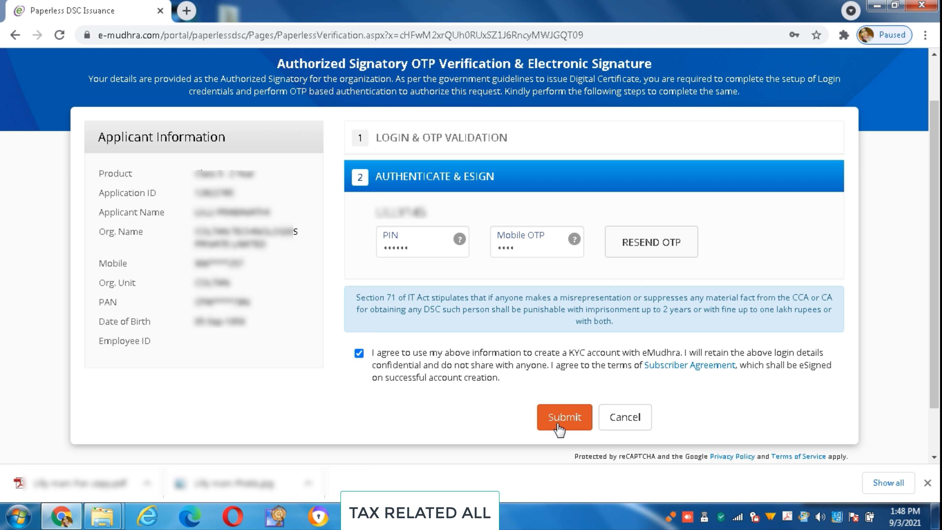
left_click(560, 423)
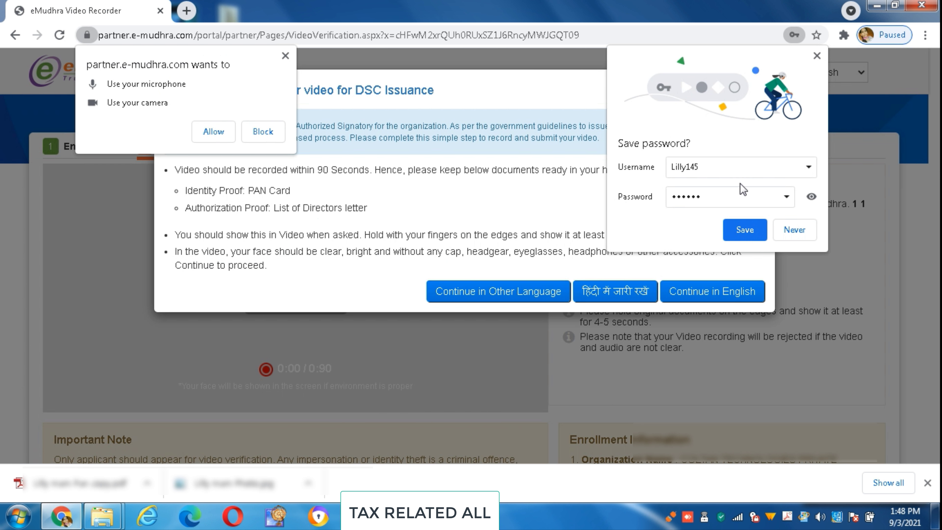
Dismiss the save-password and permission popups and choose தமிழ் (Tamil) as the video language.
left_click(814, 53)
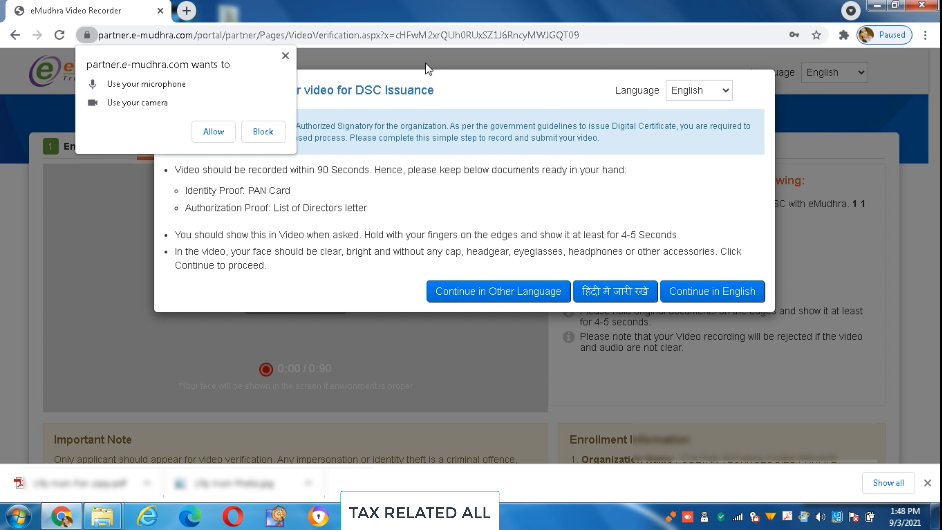
left_click(285, 56)
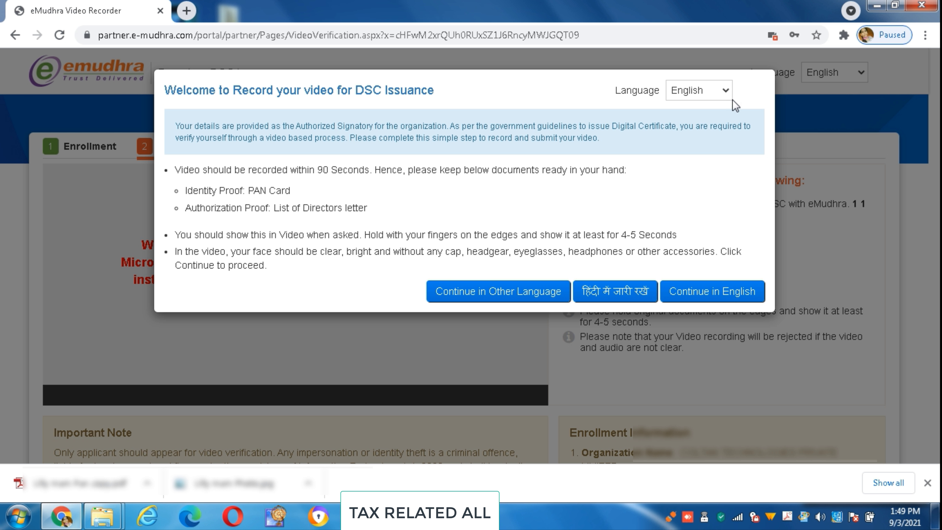
left_click(726, 92)
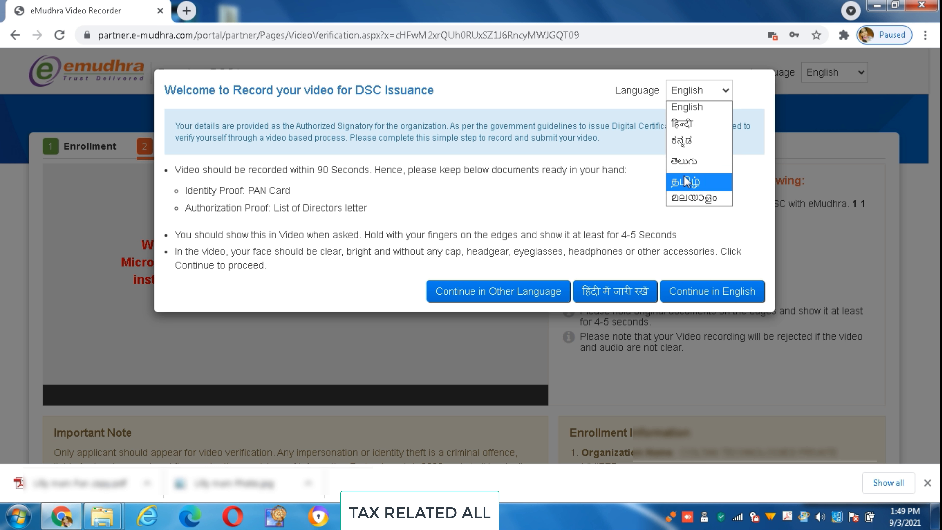
left_click(694, 182)
Continue to video recording in Tamil, allowing camera and microphone access and closing Translate.
left_click(496, 296)
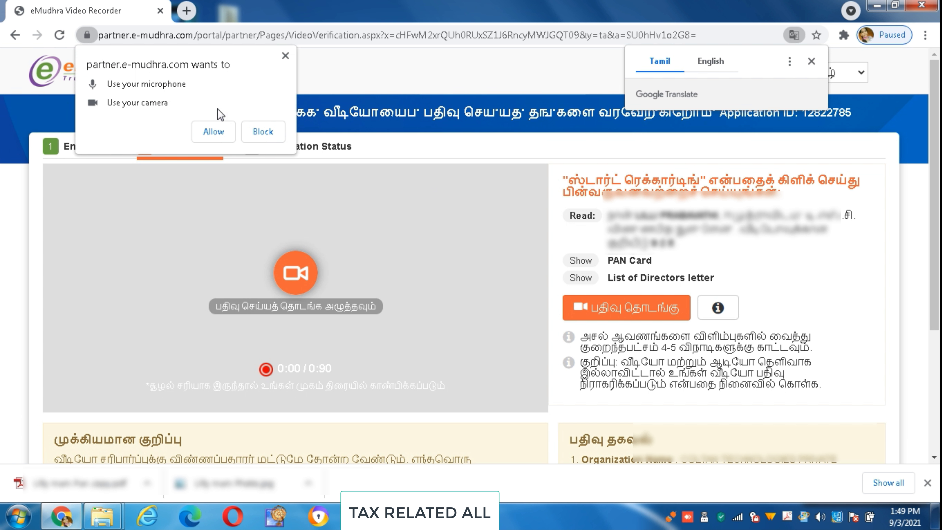
left_click(285, 57)
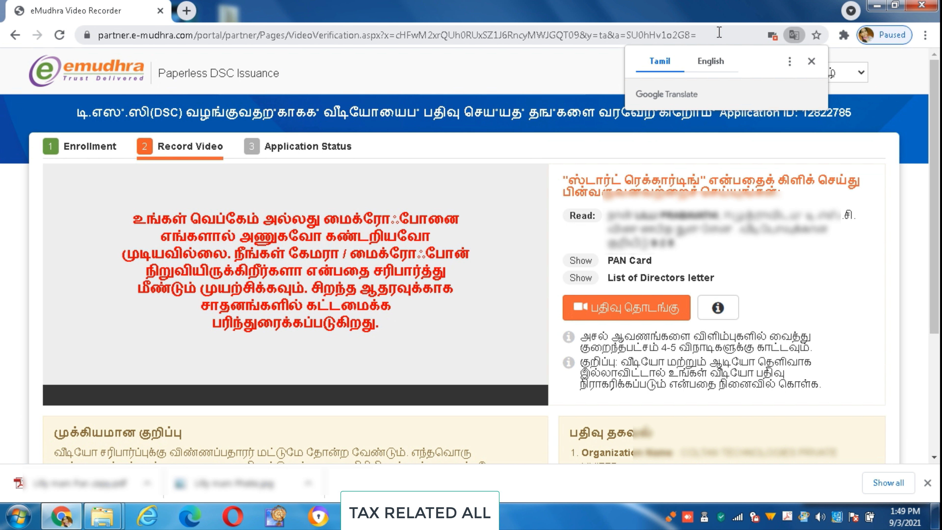
left_click(809, 59)
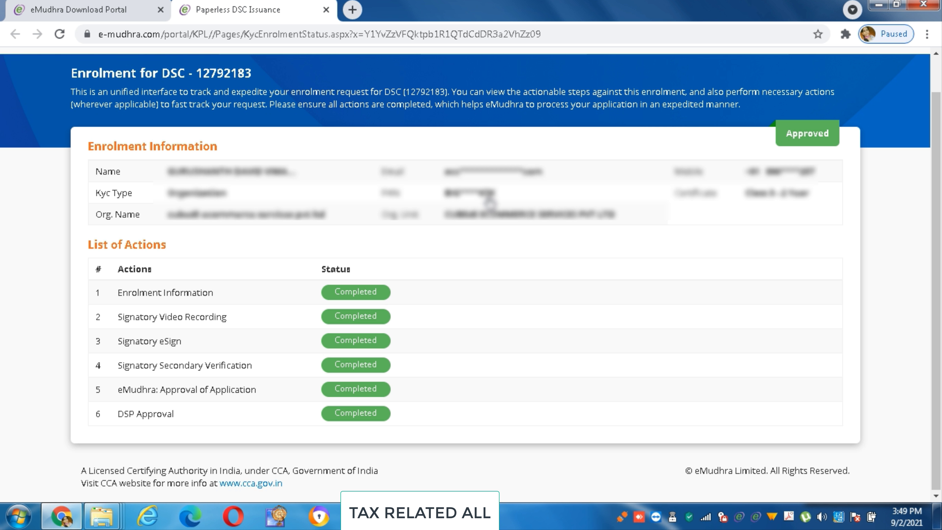
Minimize Chrome to reveal the desktop for the ePass2003 token.
left_click(880, 6)
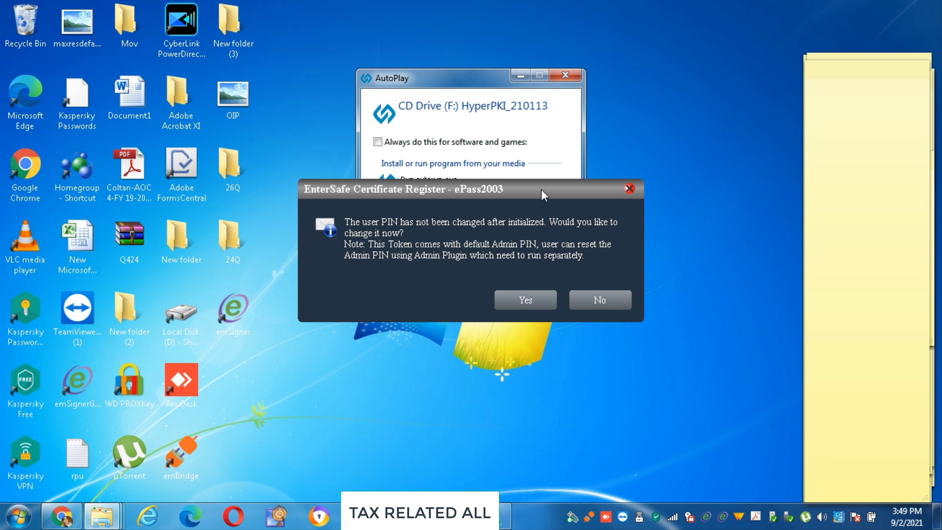
Dismiss the change-PIN prompt and log in to the ePass2003 token with the user PIN.
left_click(511, 300)
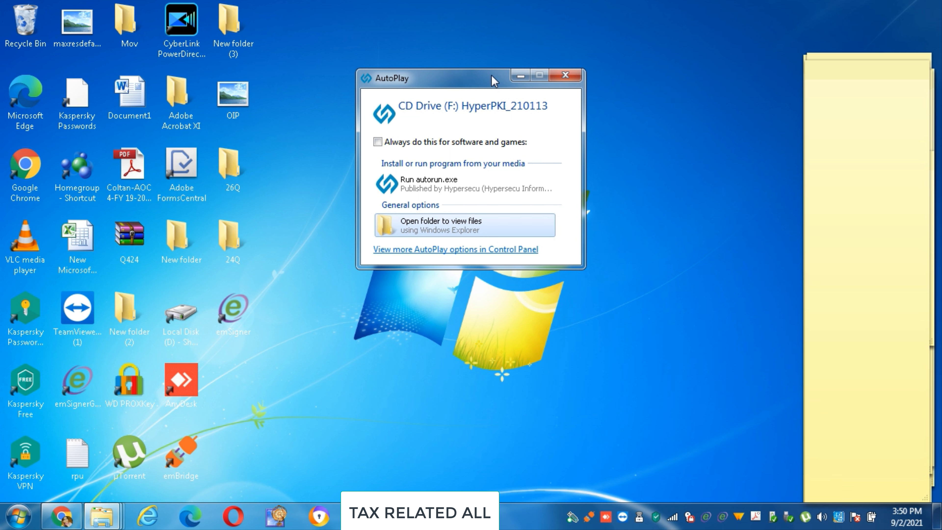
left_click(409, 224)
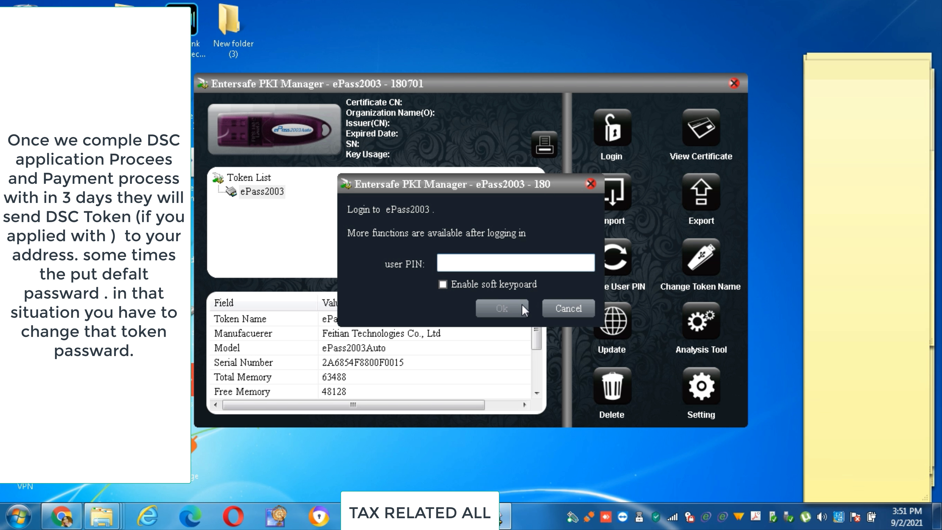
left_click(558, 309)
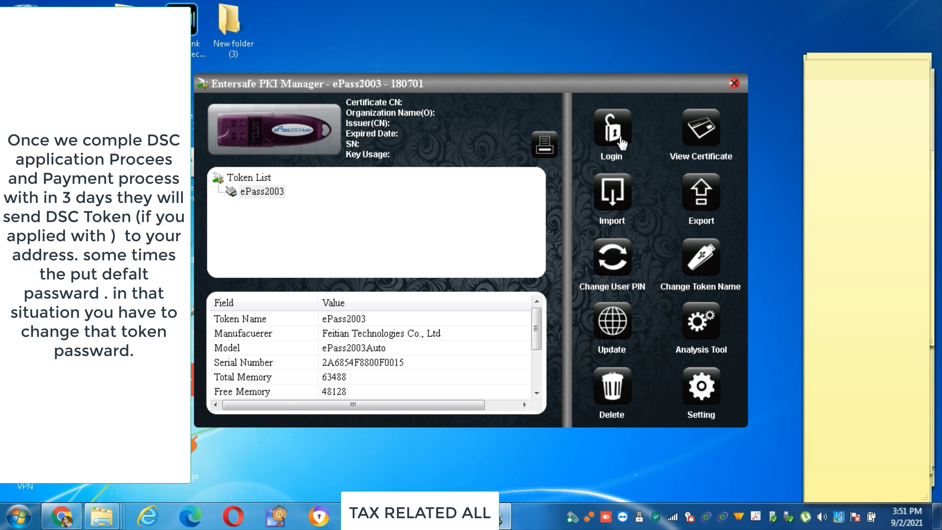
left_click(621, 142)
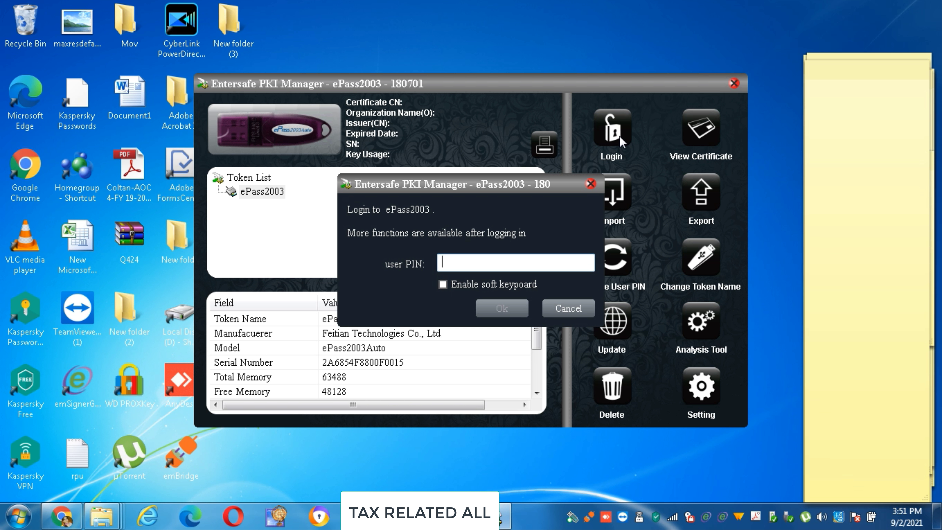
key("ctrl+v")
left_click(442, 285)
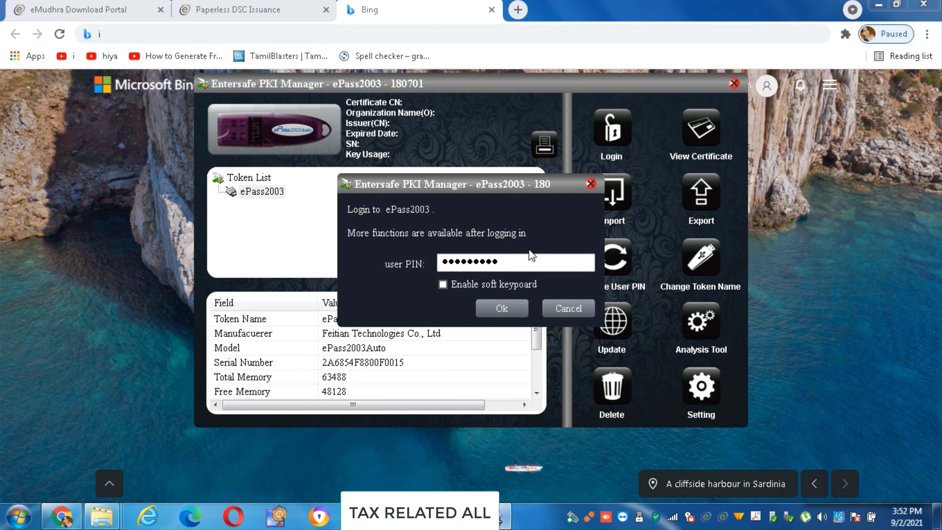
left_click(503, 308)
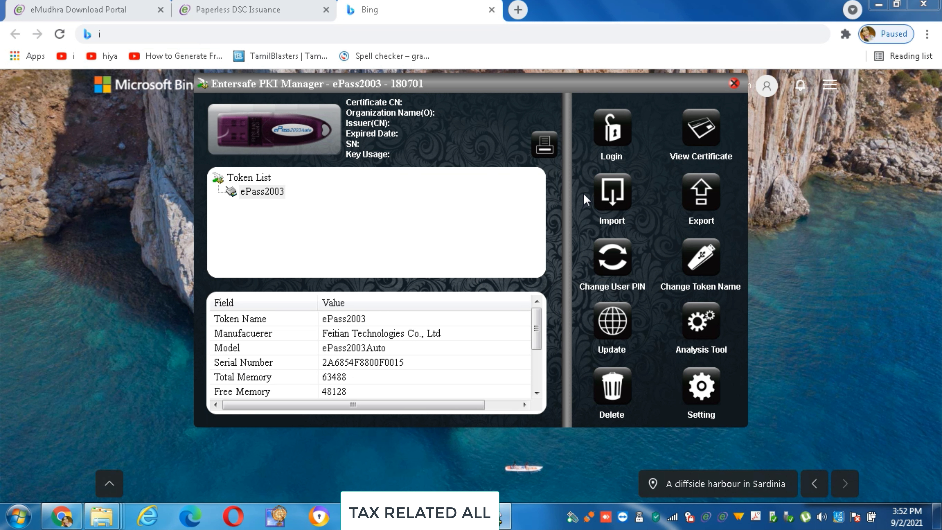
Rename the ePass2003 token to 'eMudhraToken'.
left_click(692, 262)
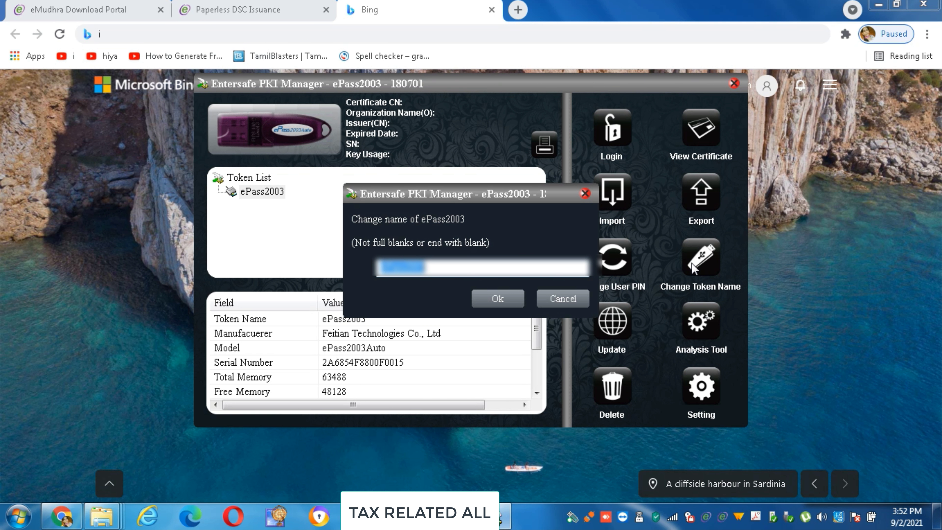
type("eMudhraToken")
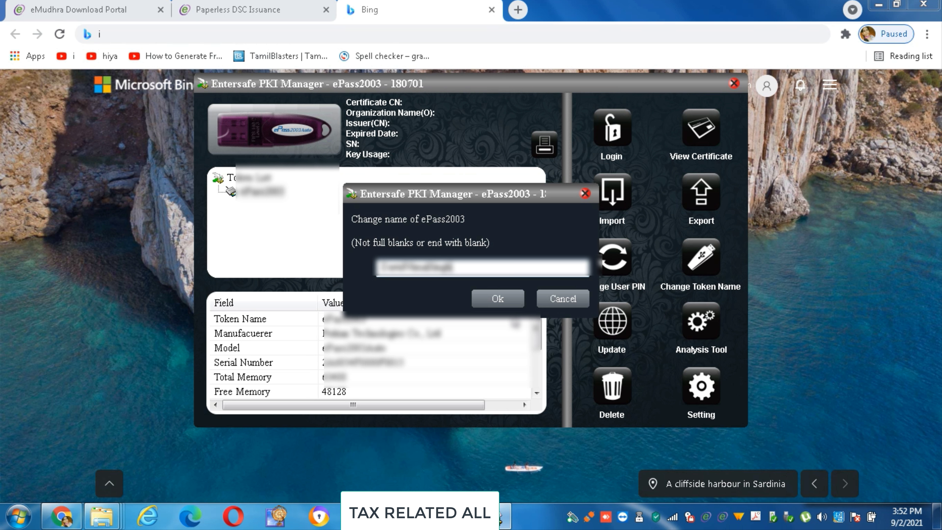
left_click(497, 298)
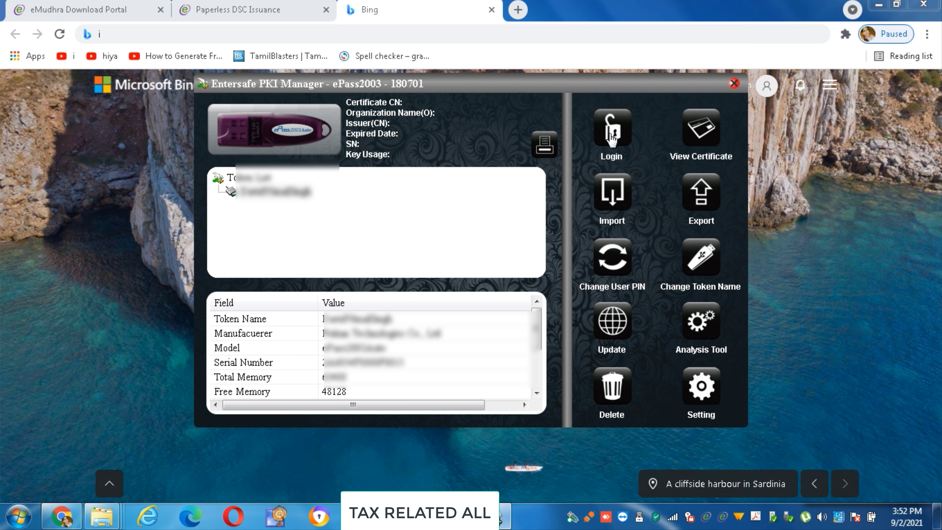
Quit EnterSafe PKI Manager and confirm exiting.
left_click(611, 139)
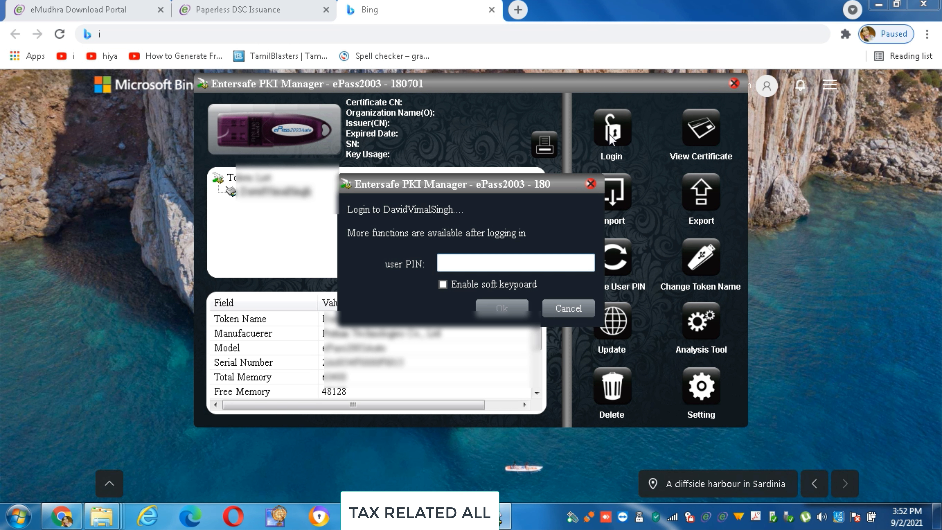
left_click(569, 308)
left_click(472, 281)
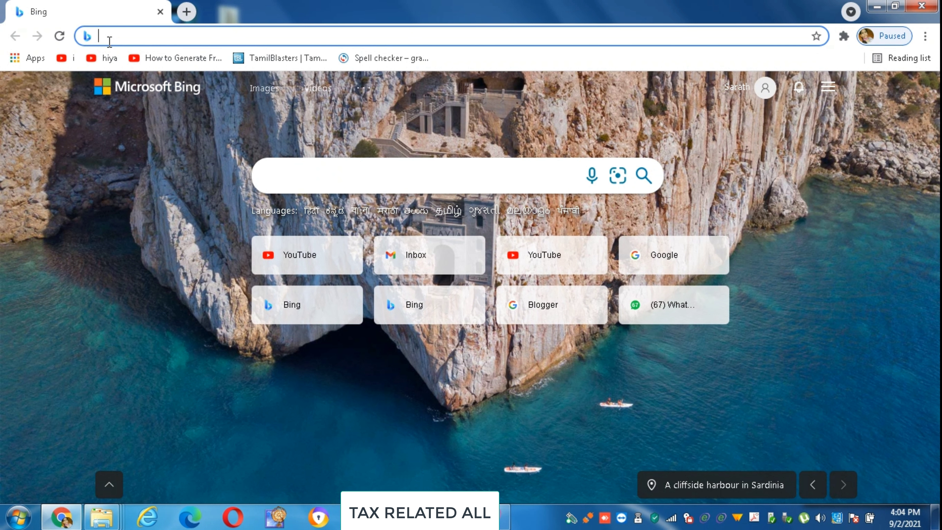
Search Bing for emudhra and download eMclick (1).zip from the Download Certificate portal's Option 1.
type("e")
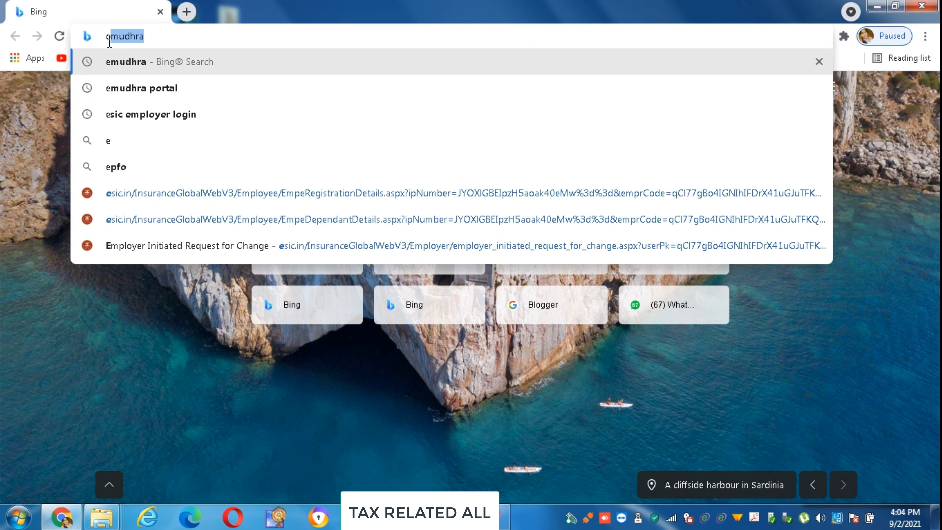
key("Return")
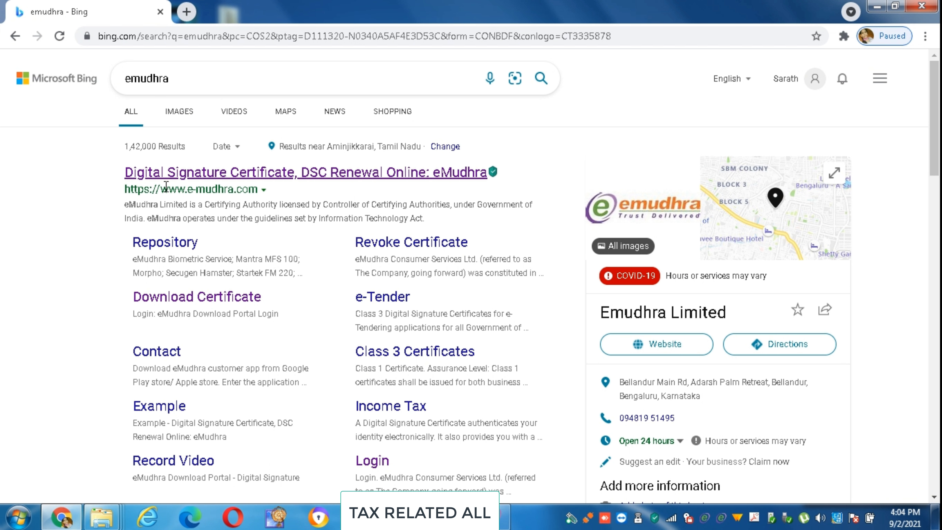
left_click(215, 302)
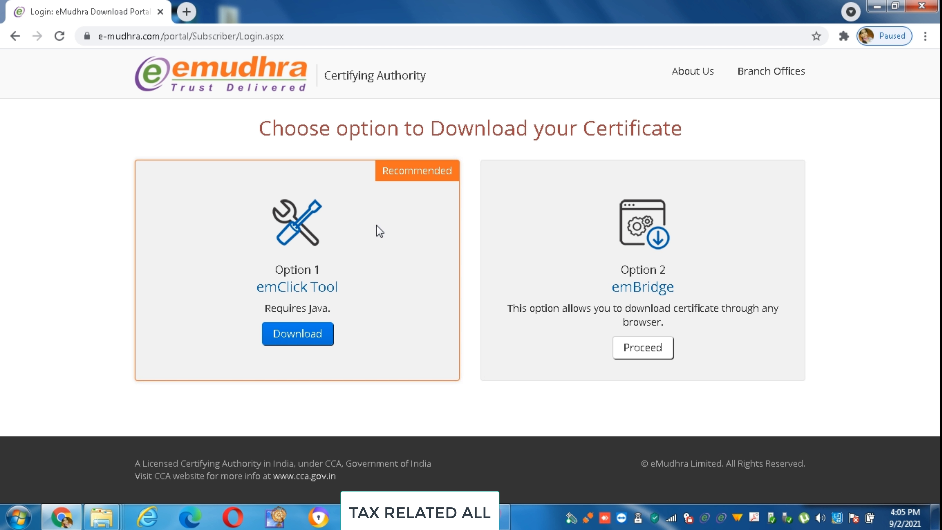
left_click(299, 342)
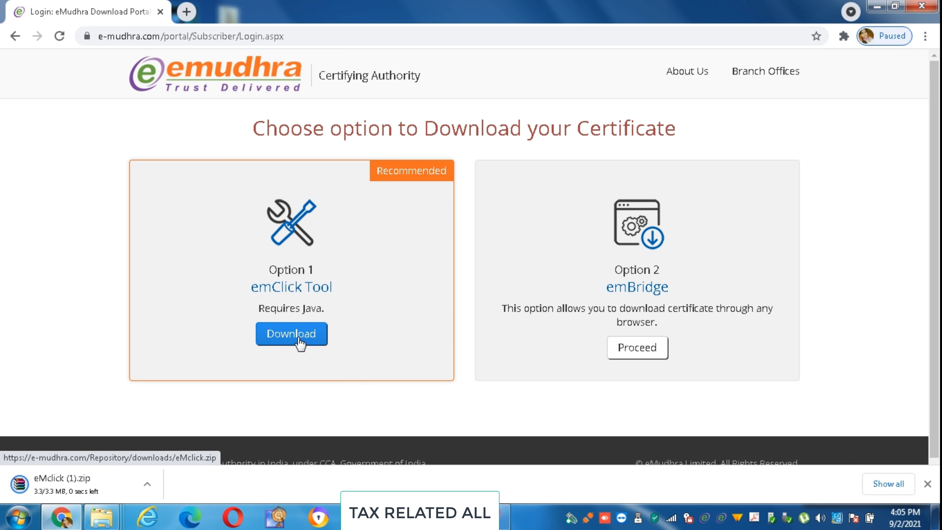
left_click(144, 486)
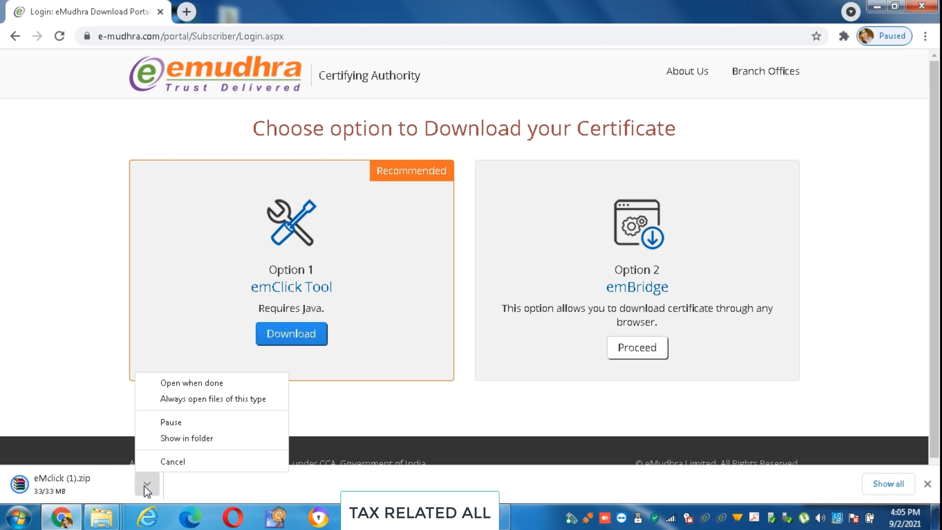
left_click(172, 441)
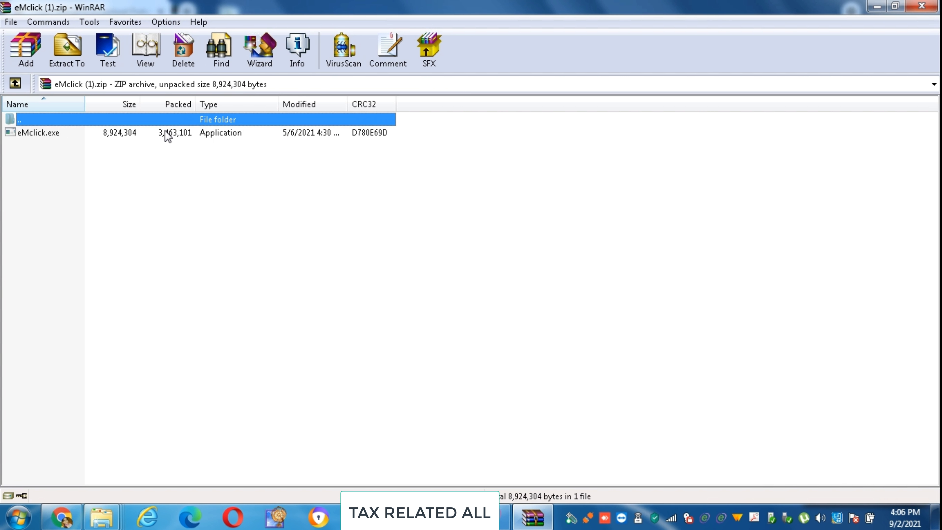
Run eMclick.exe from the downloaded zip and enter the application ID.
double_click(165, 132)
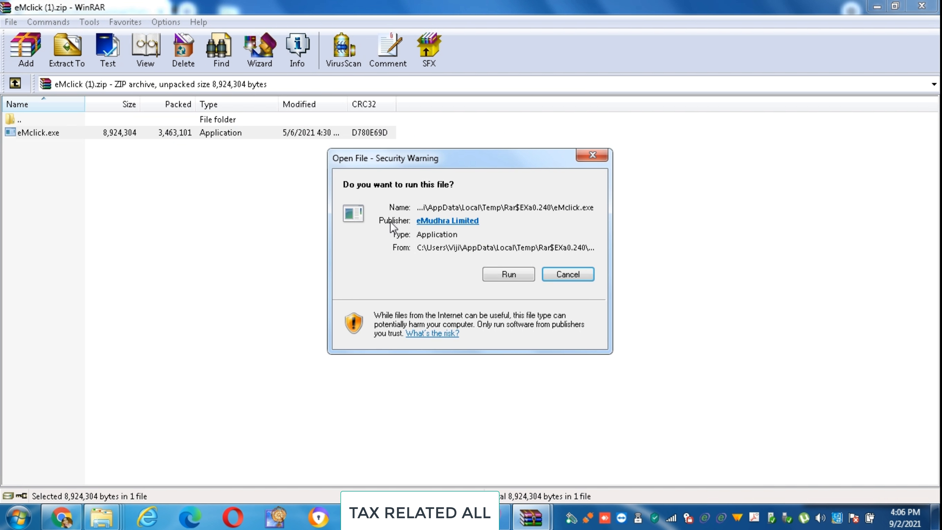
left_click(517, 277)
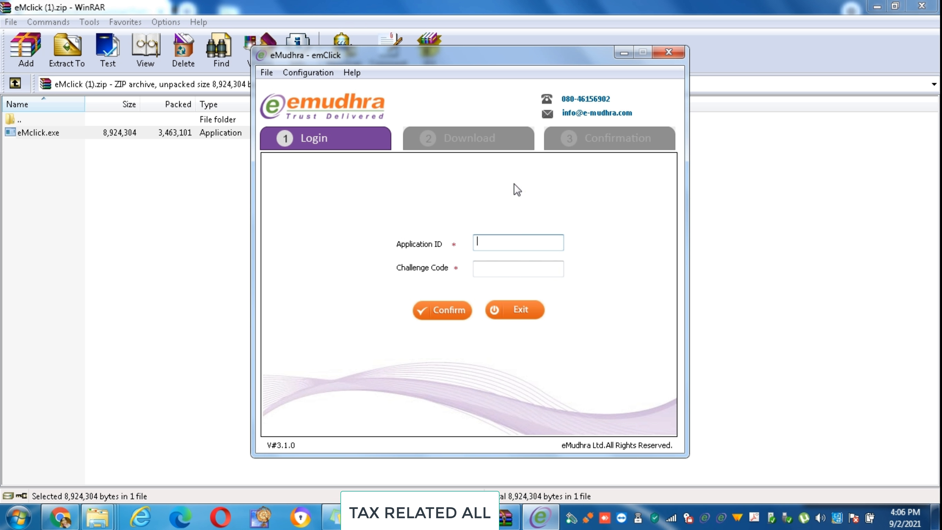
left_click(498, 243)
Enter the challenge code and token password, then agree and download the certificate to the token.
left_click(480, 270)
type("••••••")
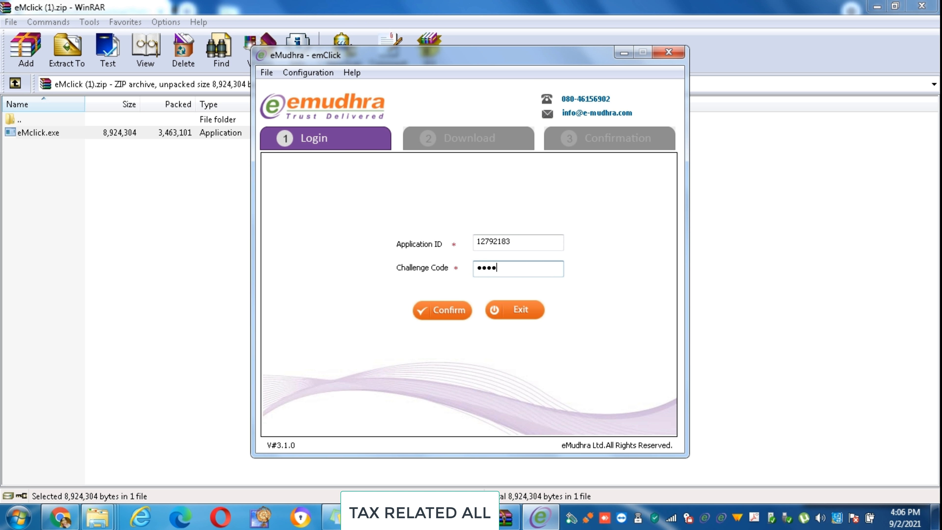
left_click(451, 310)
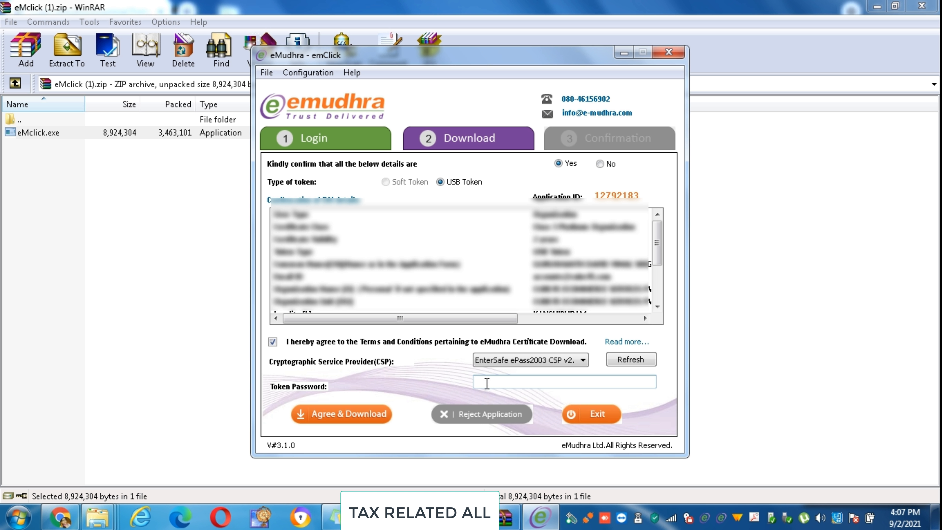
type("•••••••••")
left_click(349, 418)
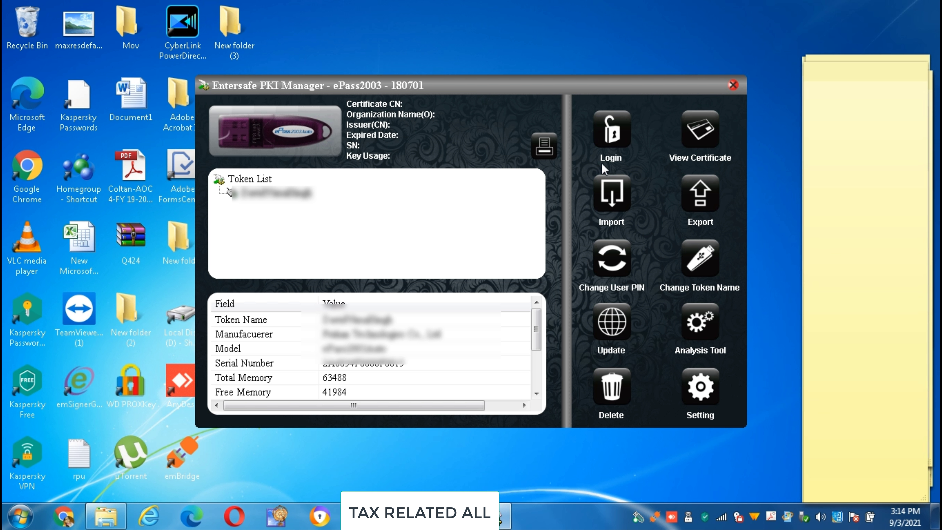
Log in to the ePass2003 token with the user PIN.
left_click(610, 141)
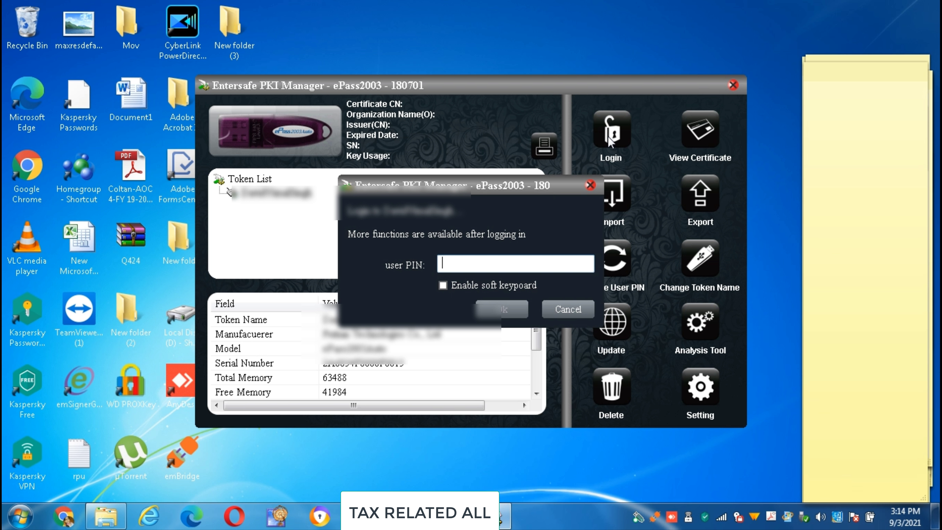
type("1234567890")
left_click(514, 310)
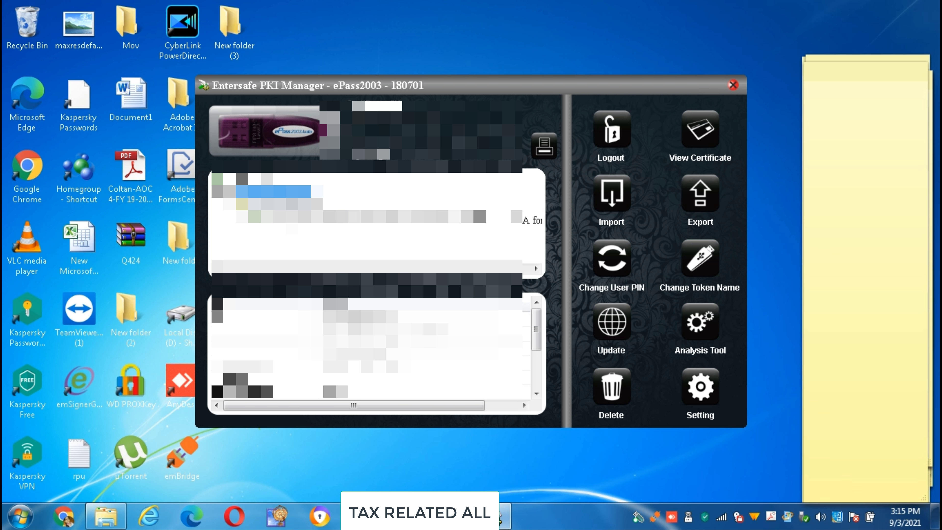
View the Class 3 Organisation certificate's General, Details and Certification Path tabs, then close it.
left_click(515, 217)
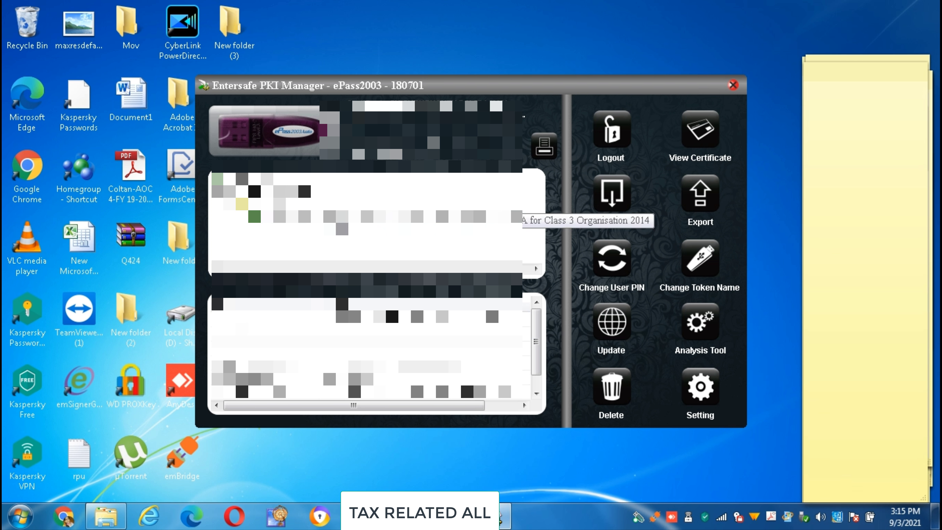
left_click(515, 217)
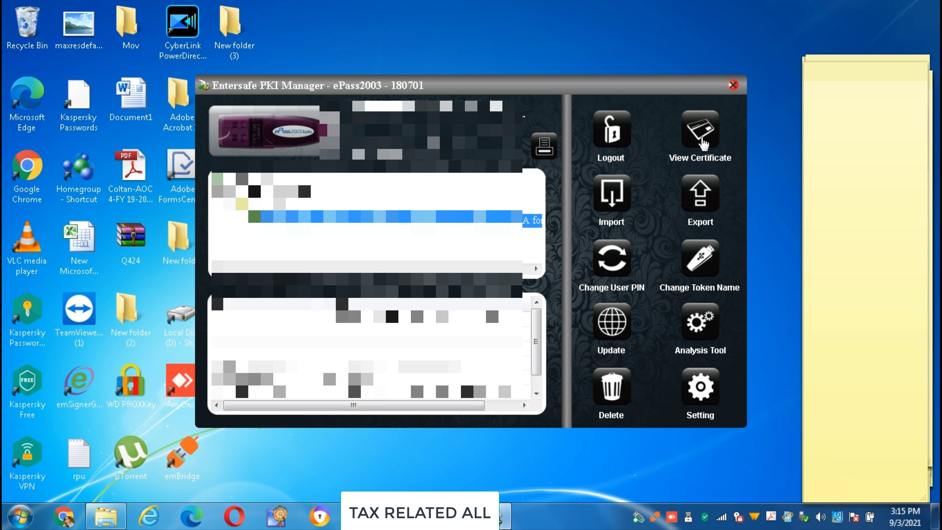
left_click(700, 134)
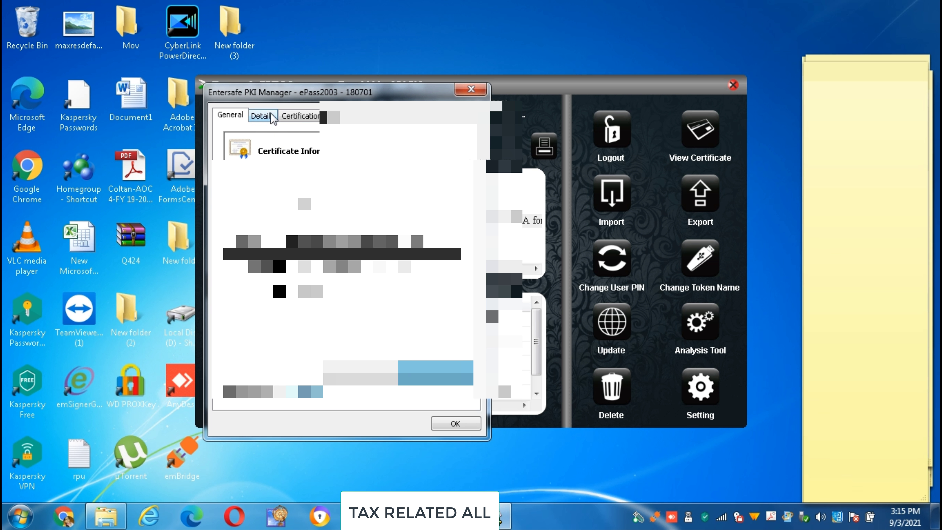
left_click(261, 116)
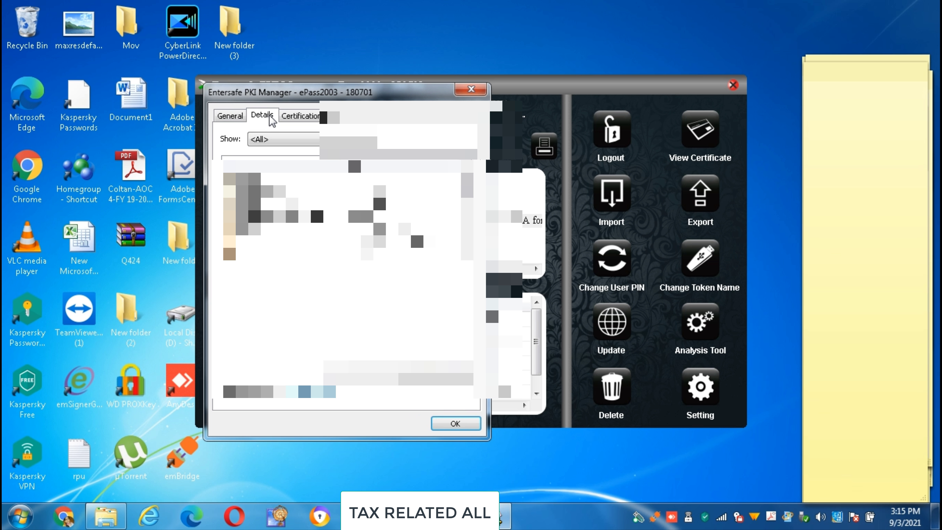
left_click(297, 120)
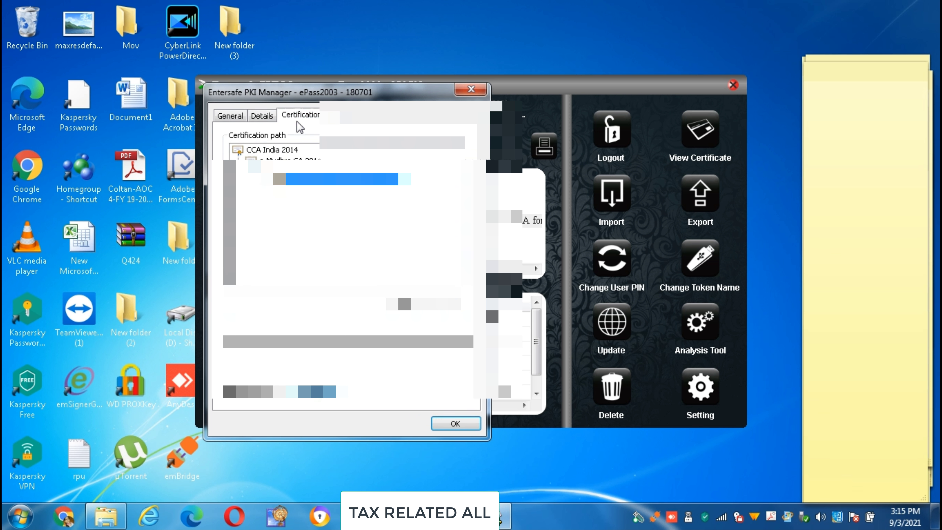
left_click(470, 90)
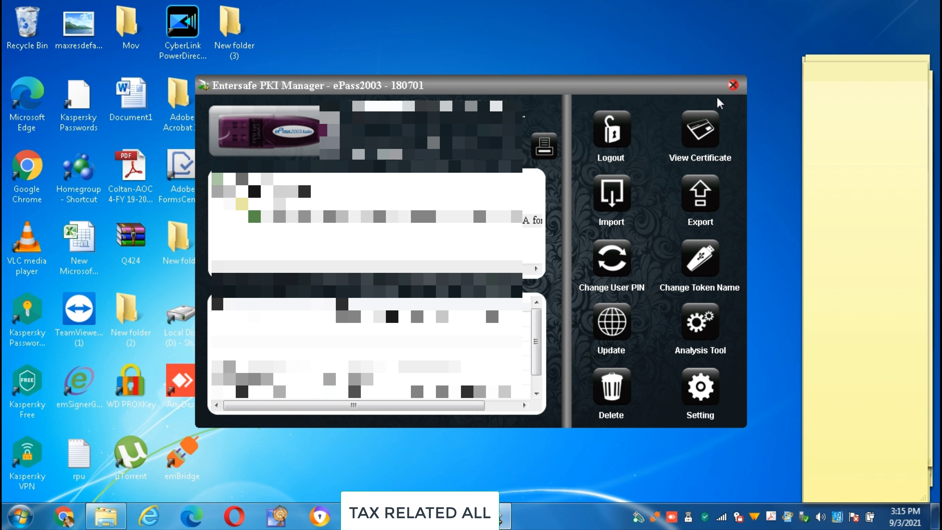